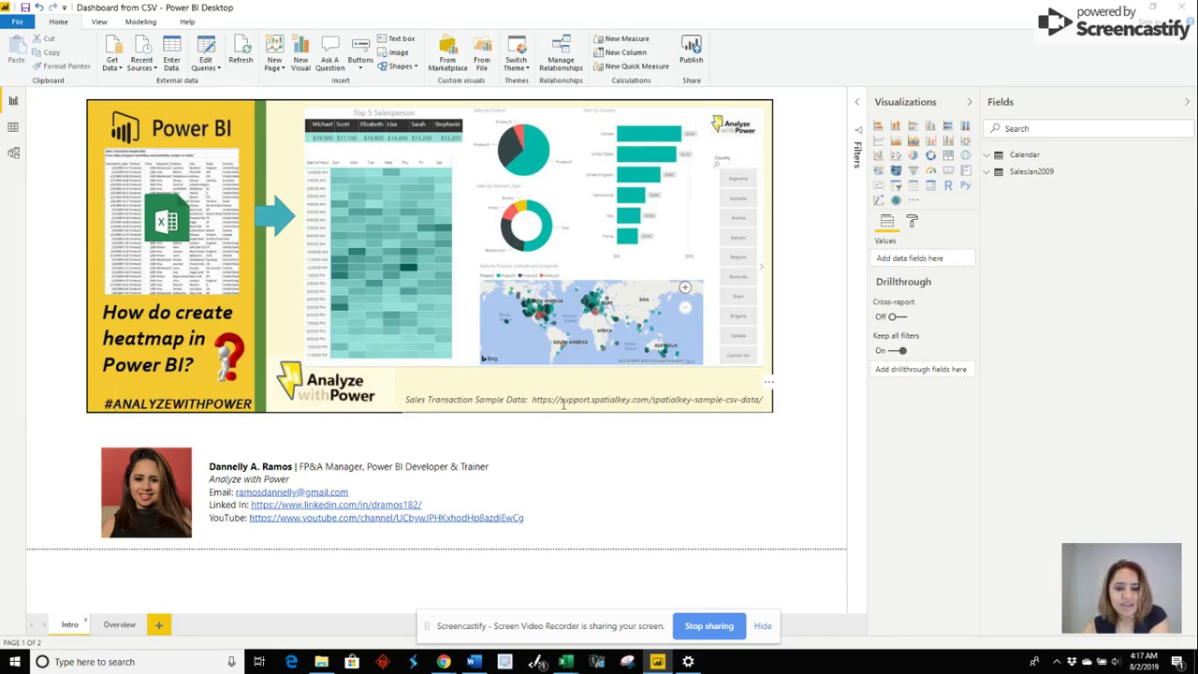
Switch to the Overview page to view the finished hourly sales heat map example.
click(119, 624)
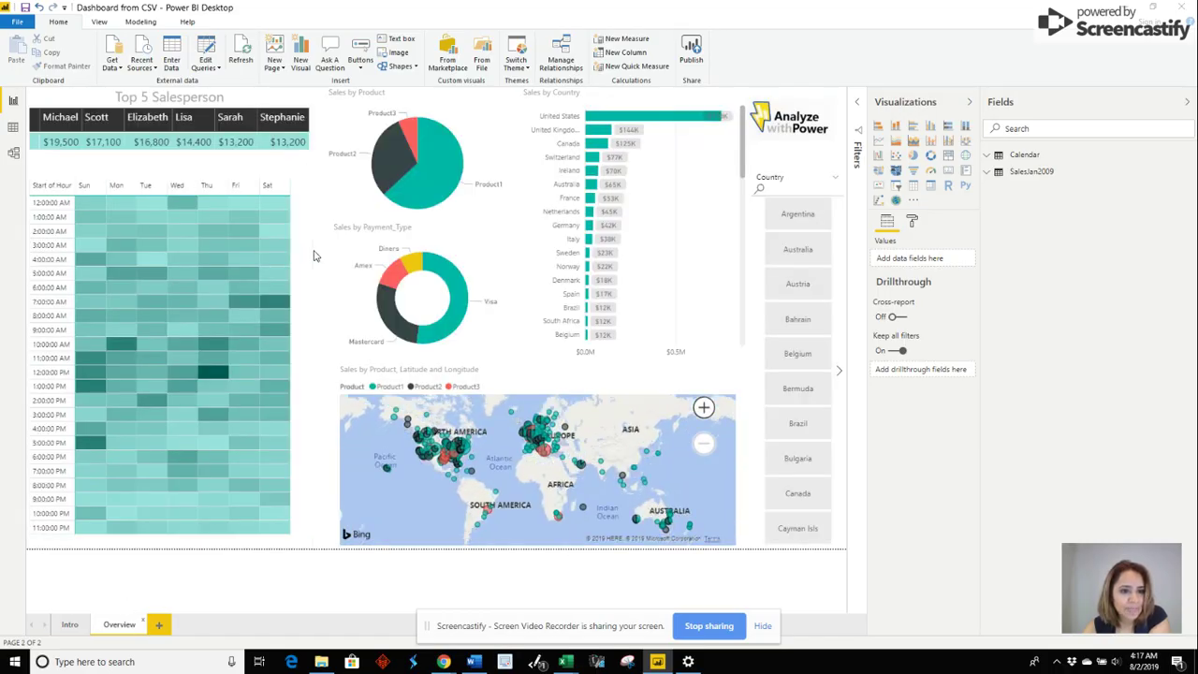
Add a new report page with an empty matrix visual, enlarged by its corner handle.
click(159, 625)
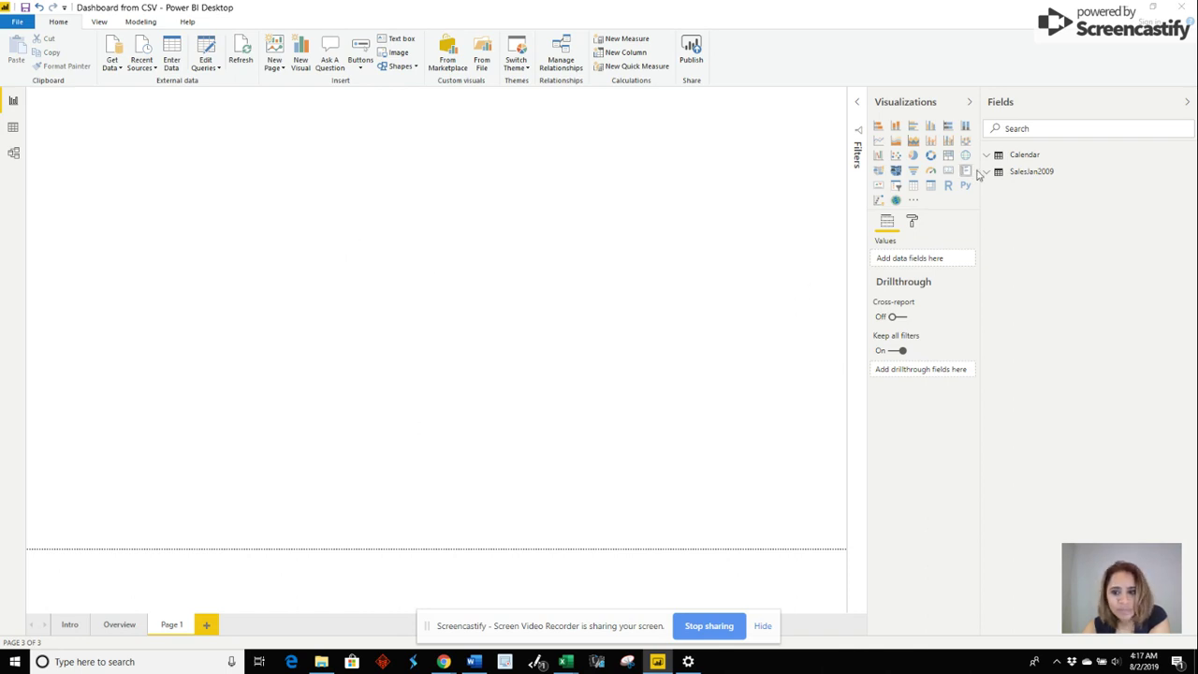
click(930, 184)
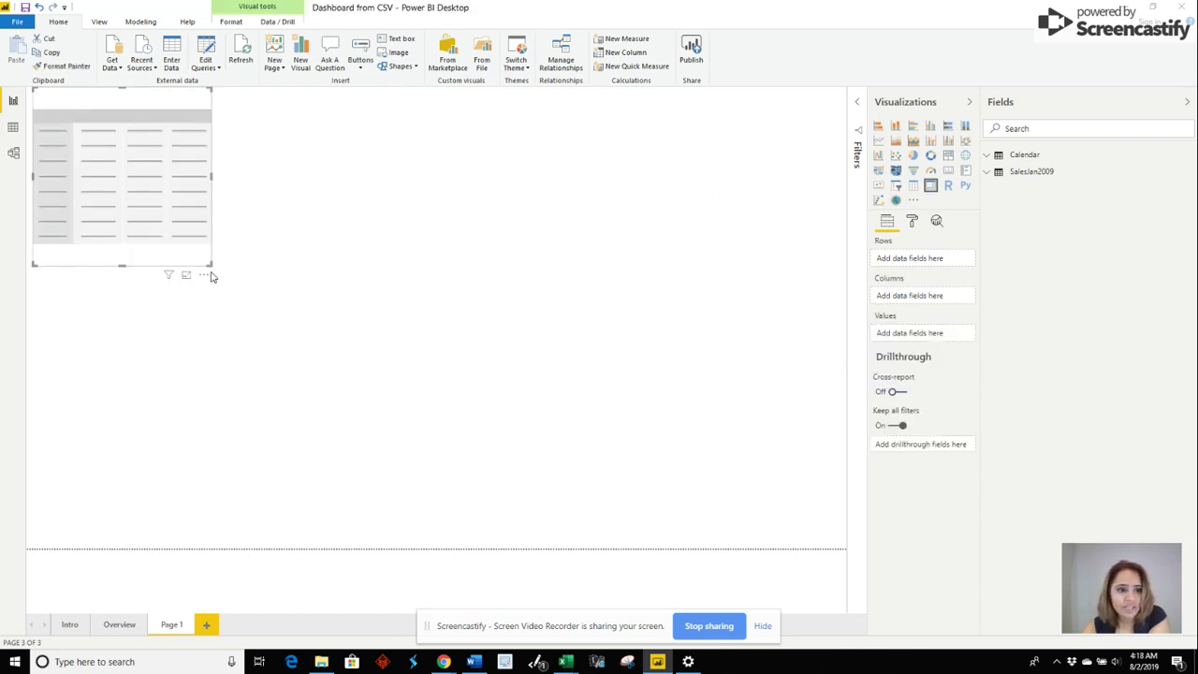
drag(212, 264, 456, 514)
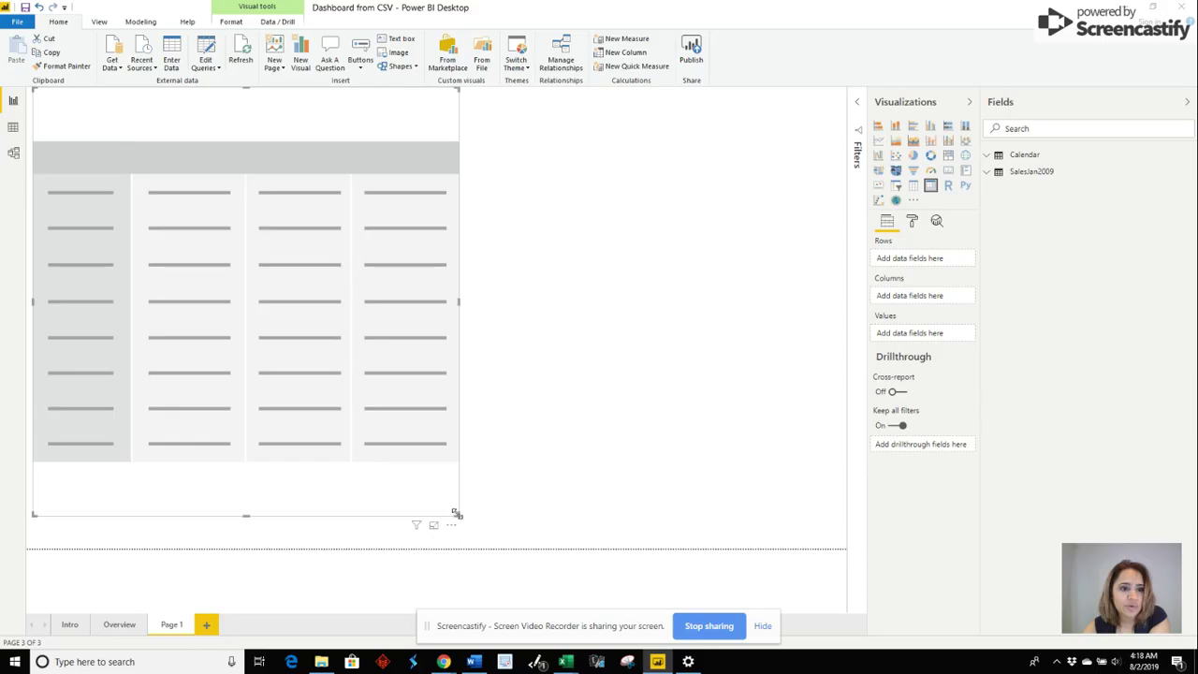
Check the Overview heat map, then return to Page 1 and select the empty matrix.
click(121, 626)
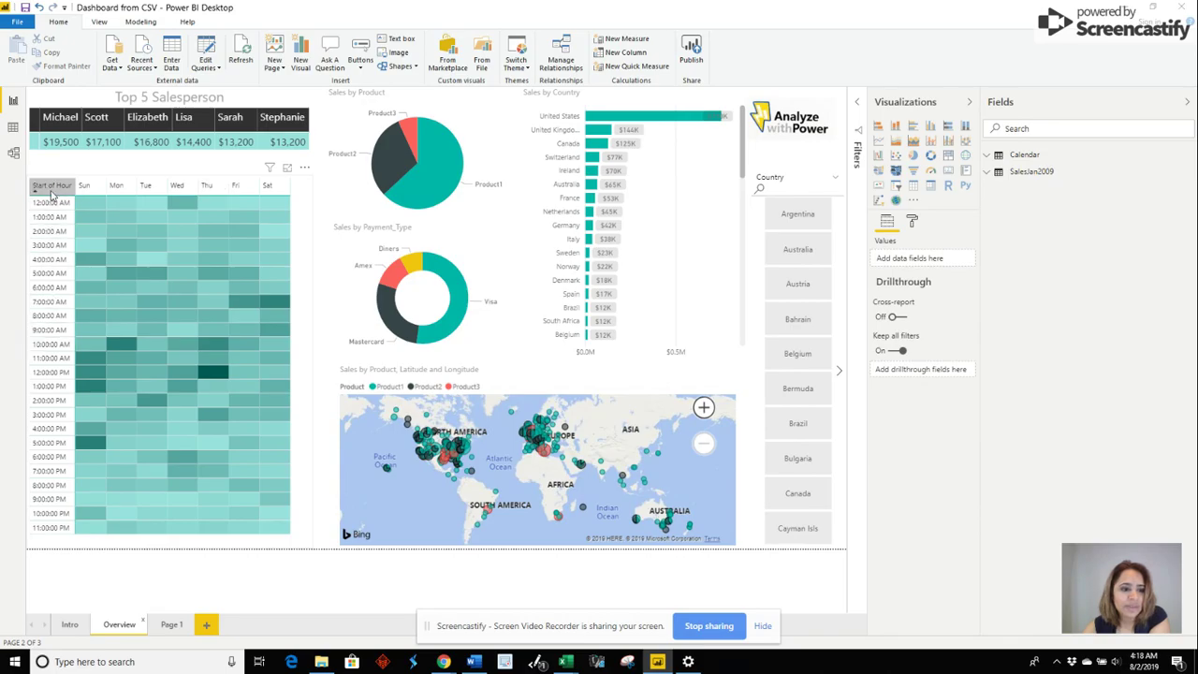
click(172, 625)
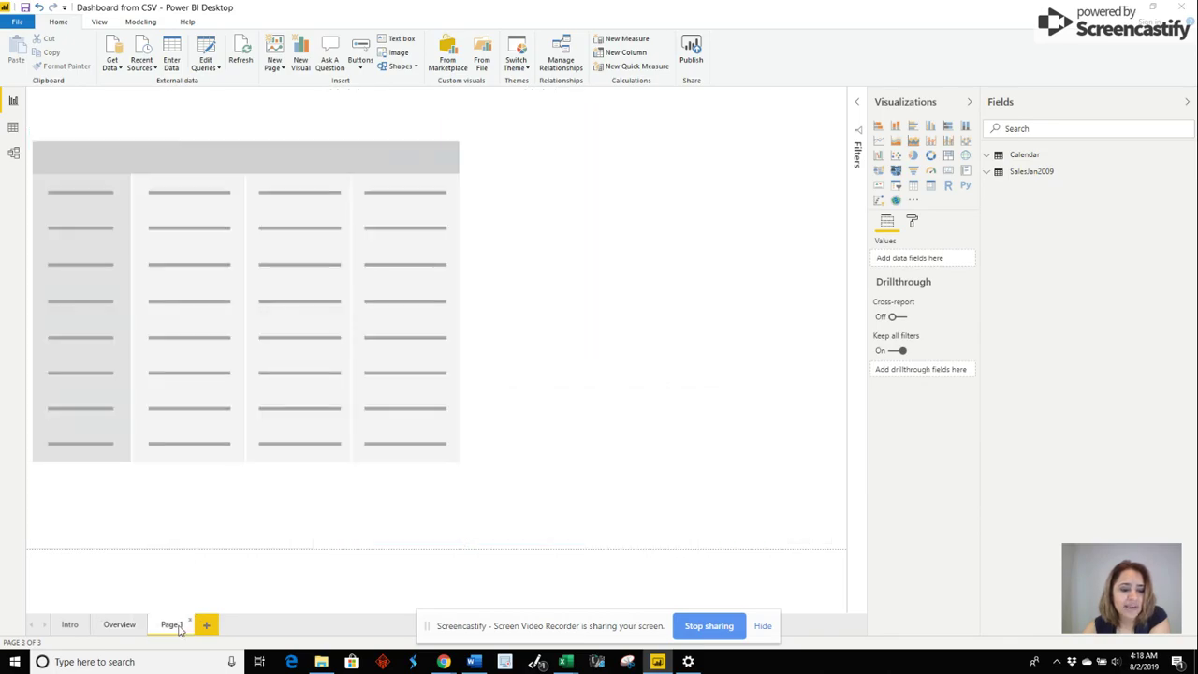
click(453, 322)
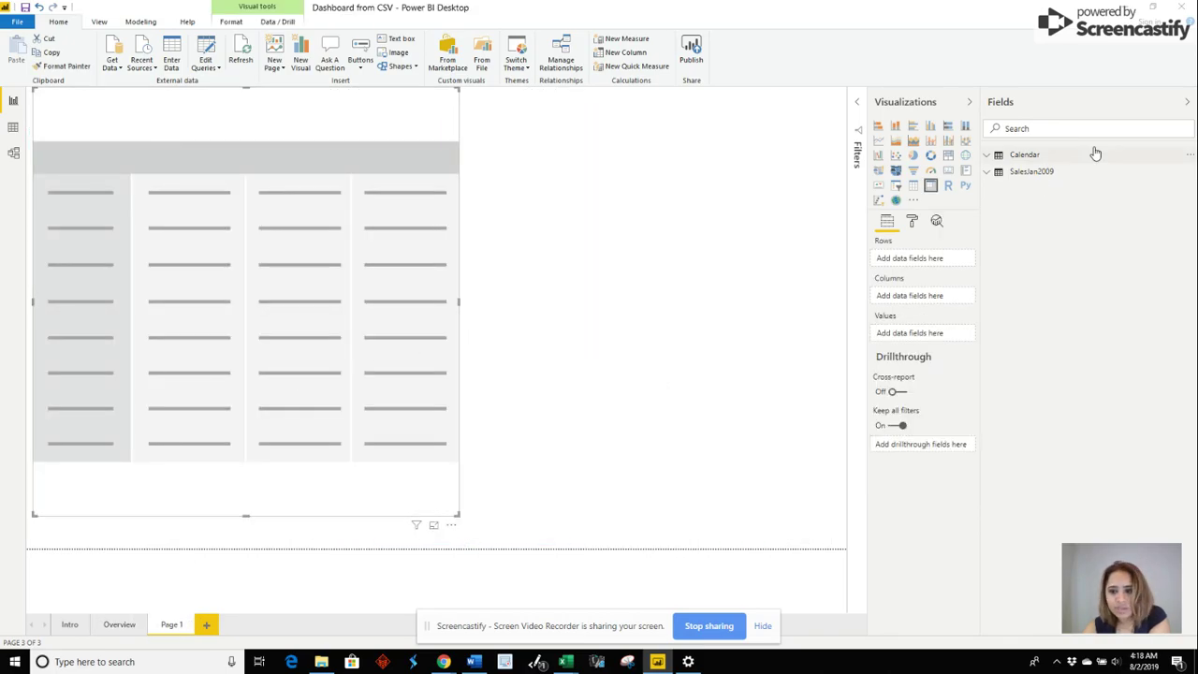
Search the fields for 'hour' and place Start of Hour as the matrix rows.
click(1050, 129)
text(hour)
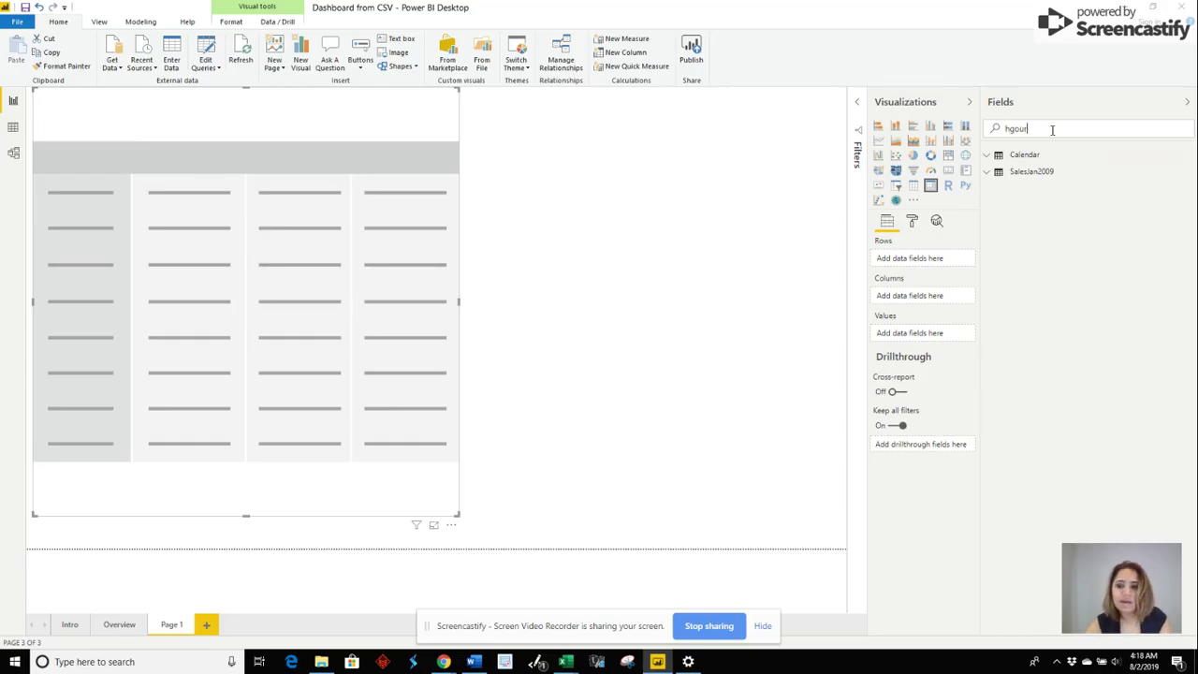
key(BackSpace)
key(BackSpace)
text(ur)
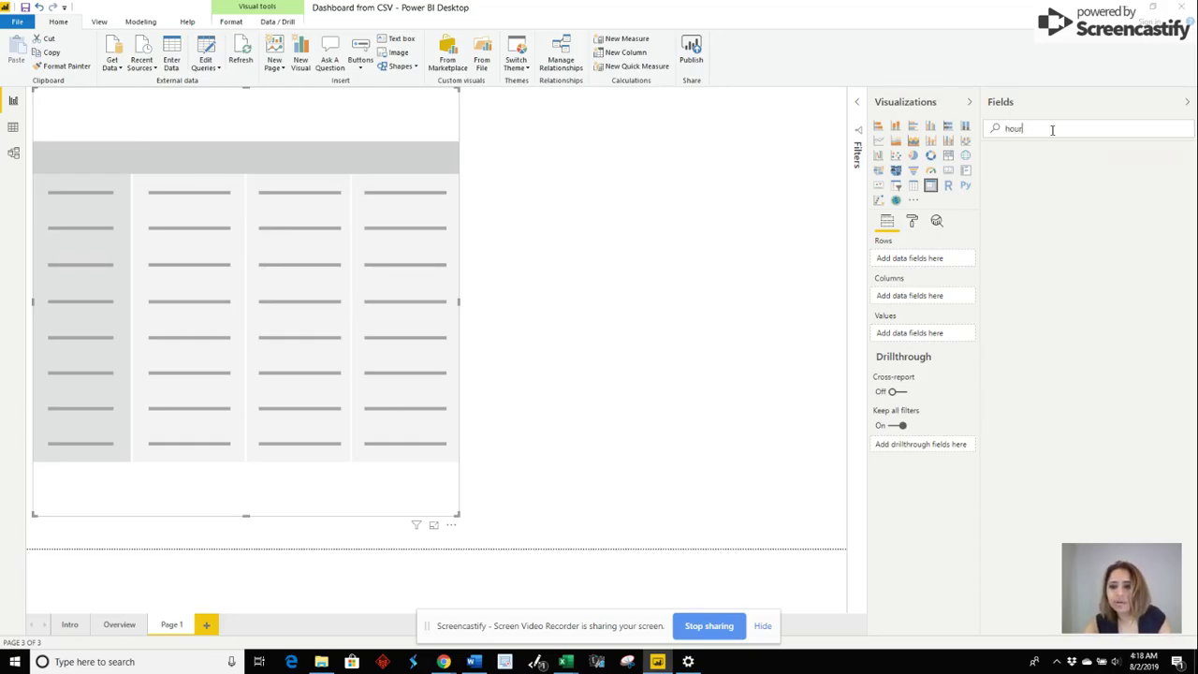
drag(1059, 174, 948, 270)
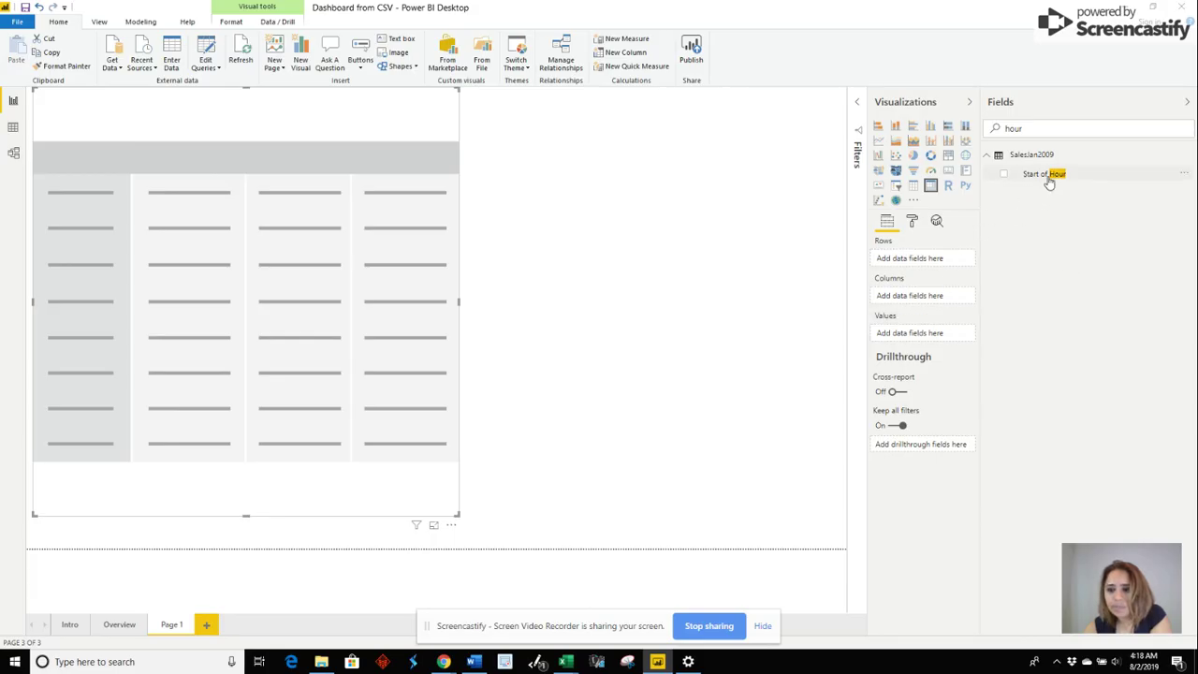
drag(1049, 183, 915, 256)
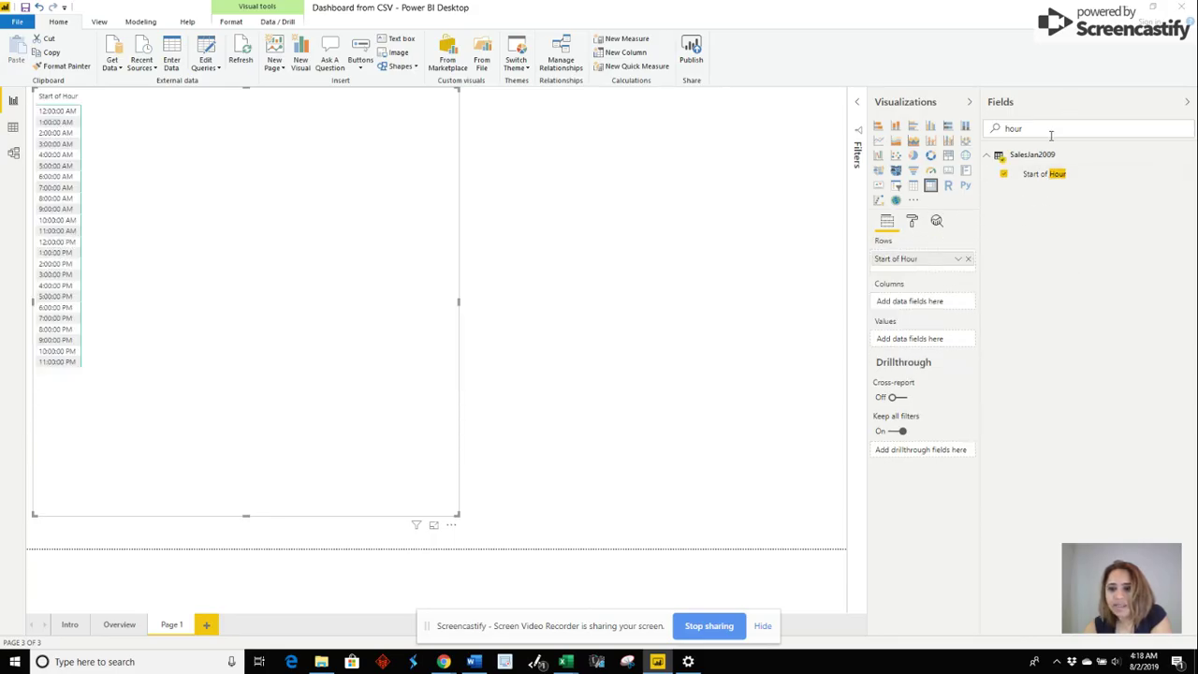
Add DoW as the matrix columns and Sales as its values.
double_click(1051, 131)
text(dow)
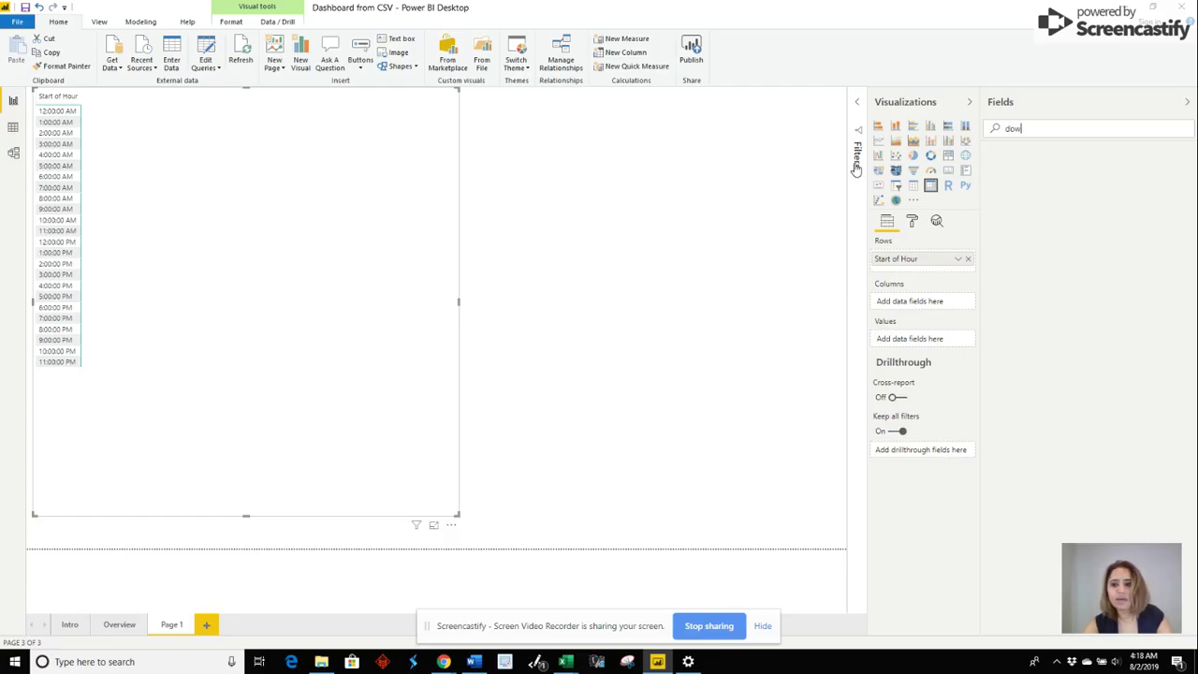
drag(1031, 174, 939, 308)
double_click(1036, 133)
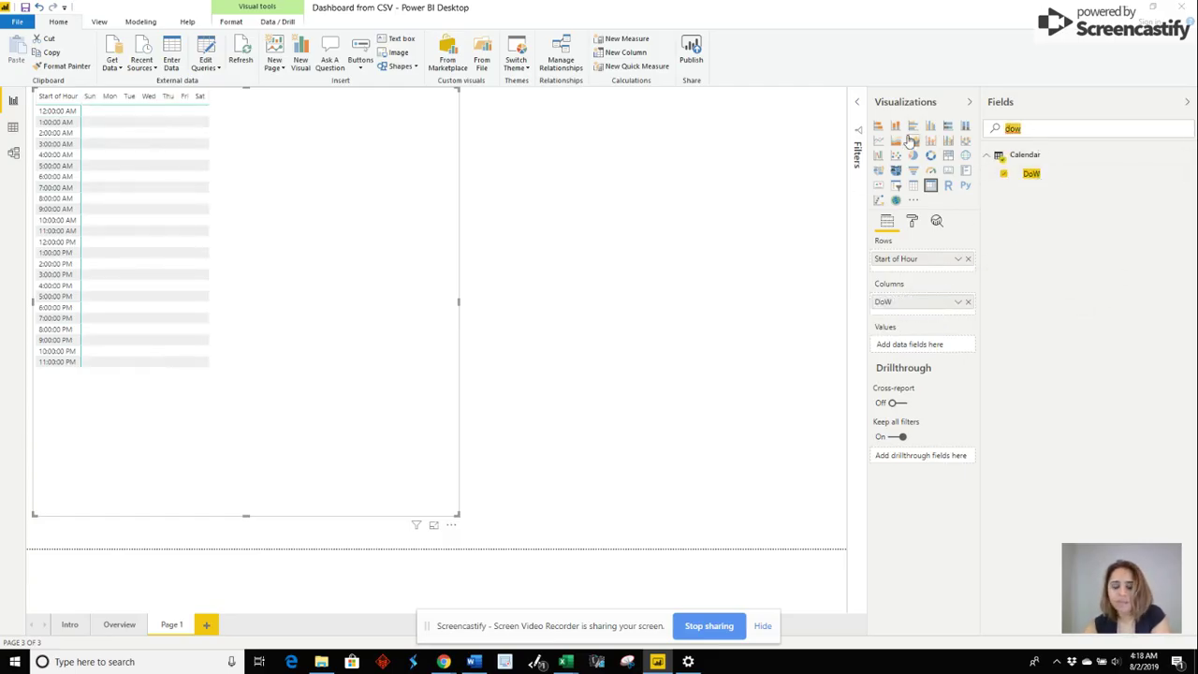
text(sales)
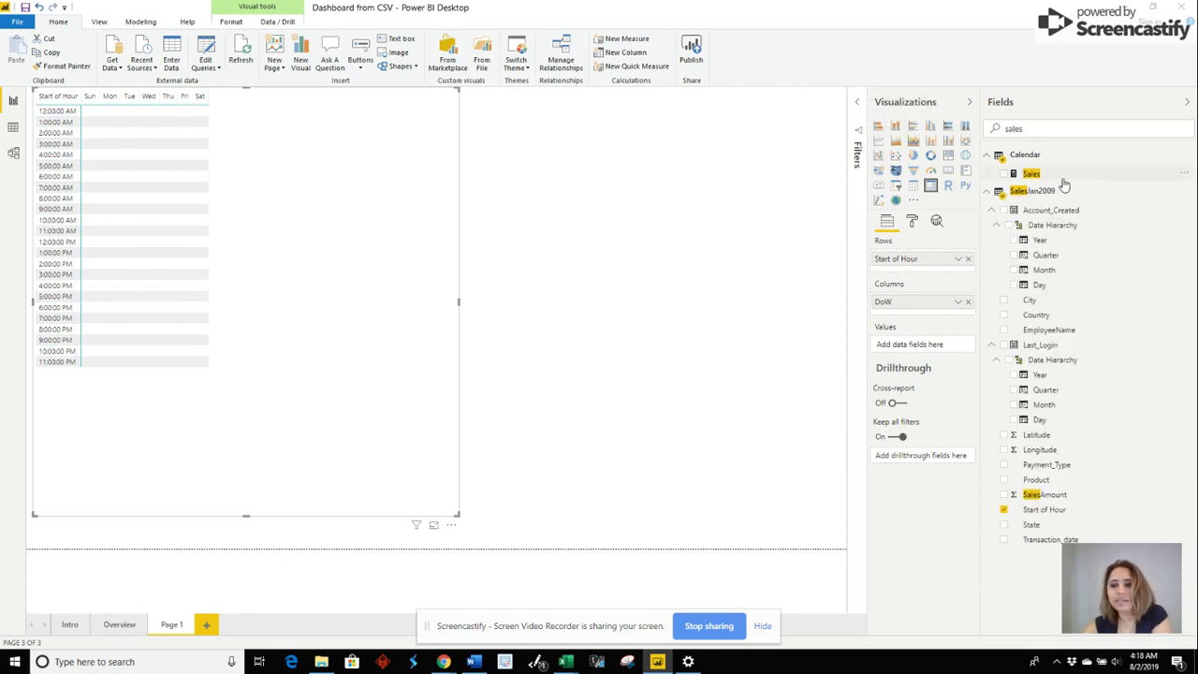
drag(1036, 175, 926, 343)
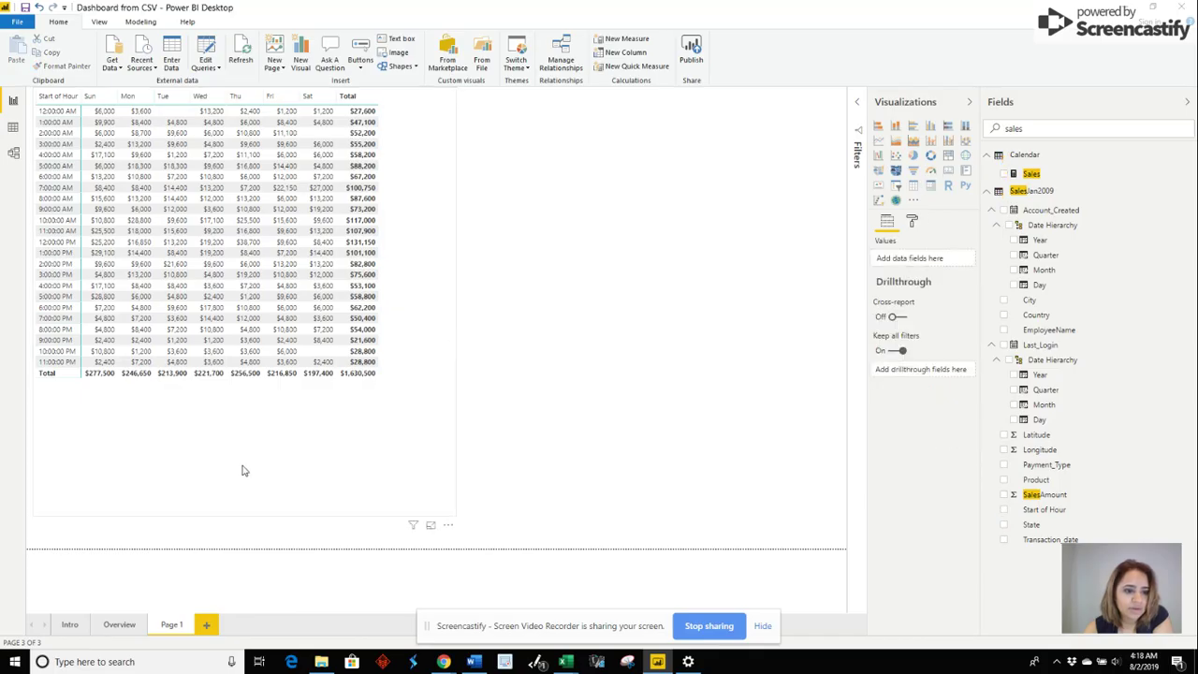
Shorten the matrix visual to fit its rows and move it lower on the page.
drag(242, 516, 241, 506)
drag(243, 461, 243, 393)
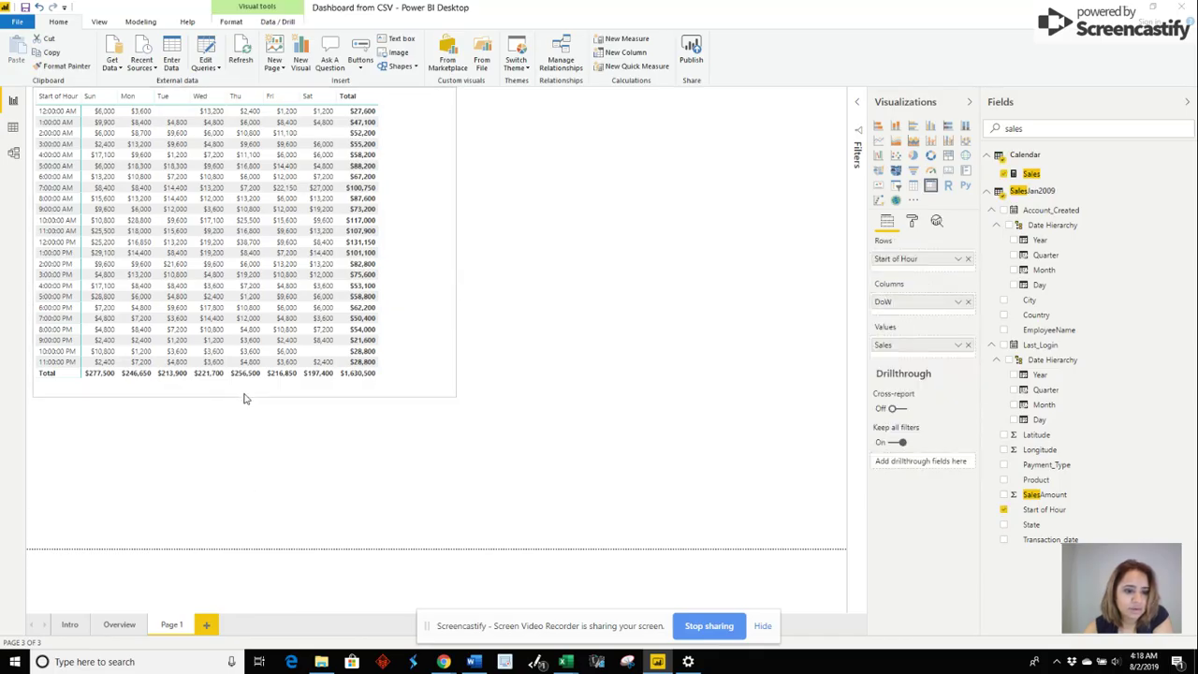
drag(404, 278, 403, 332)
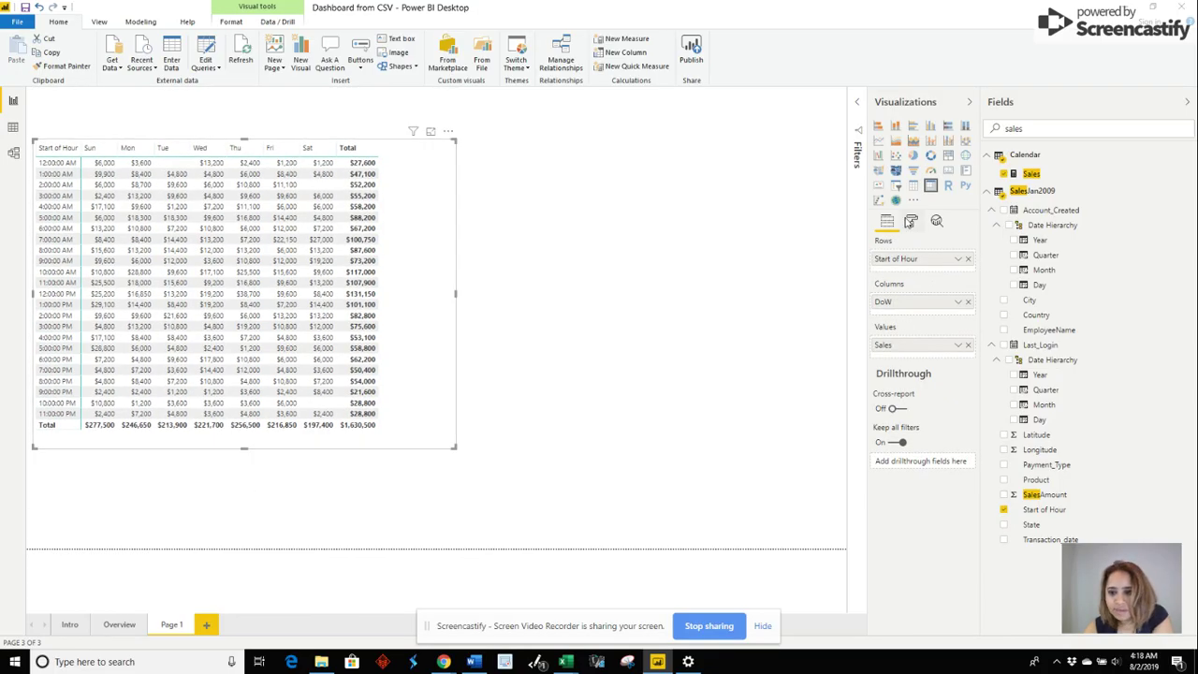
Apply the Minimal table style to the matrix from the Format pane's Style settings.
click(912, 221)
click(896, 313)
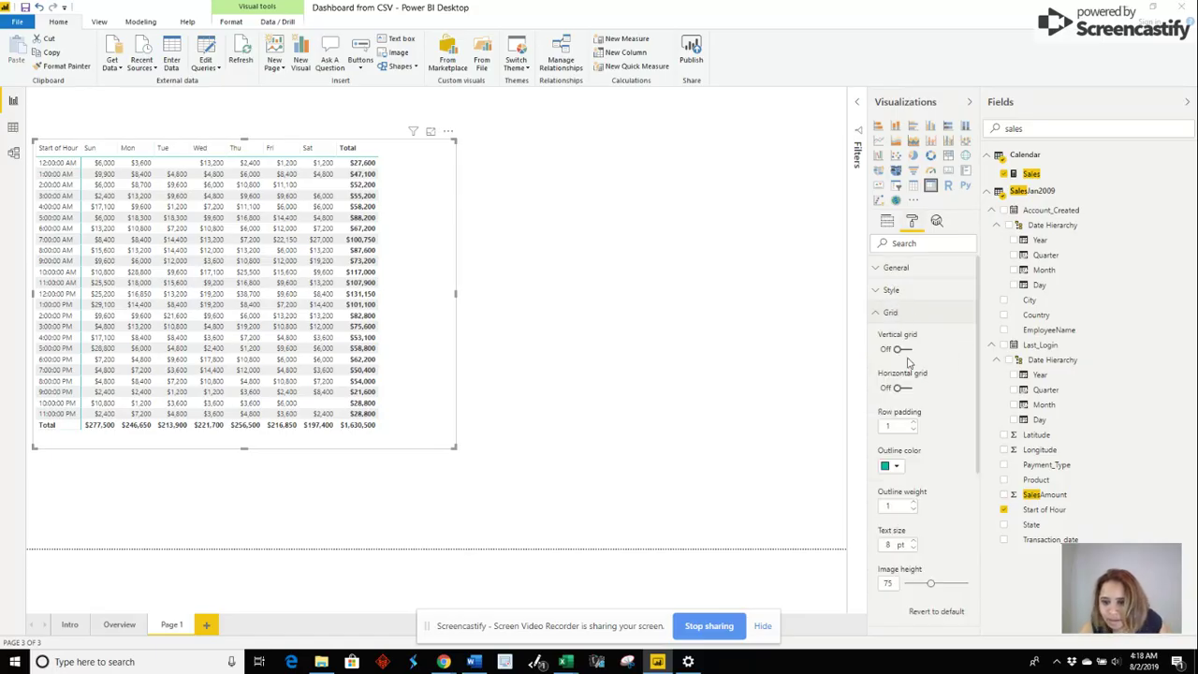
click(890, 311)
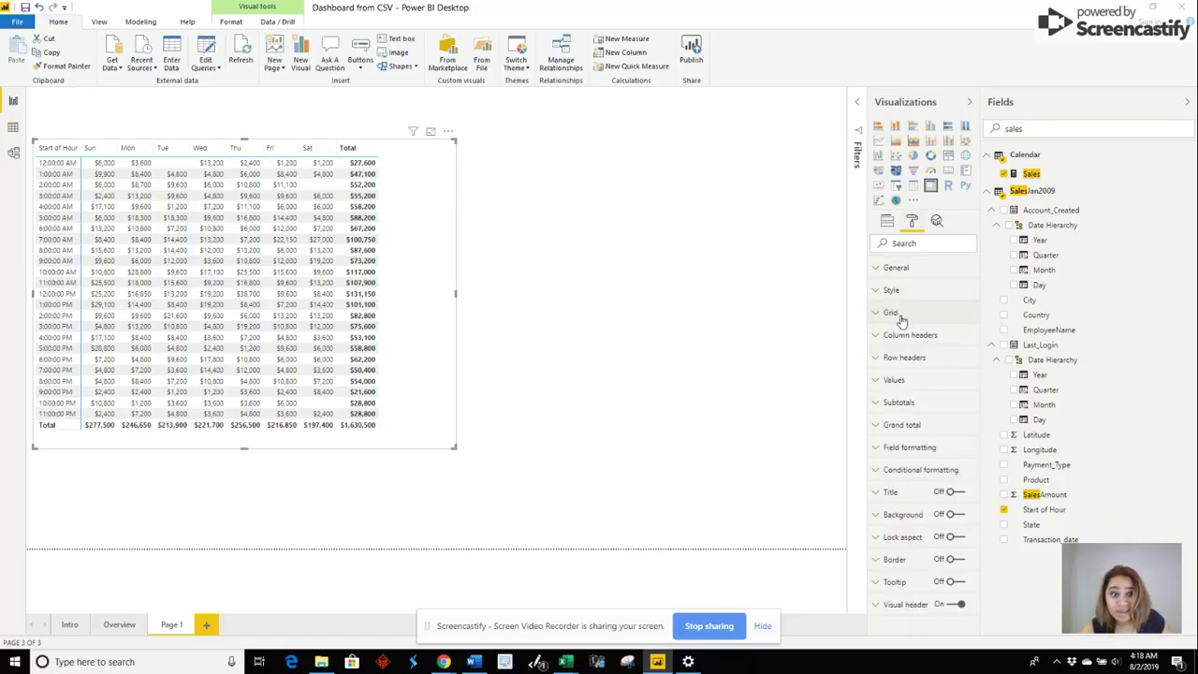
click(891, 291)
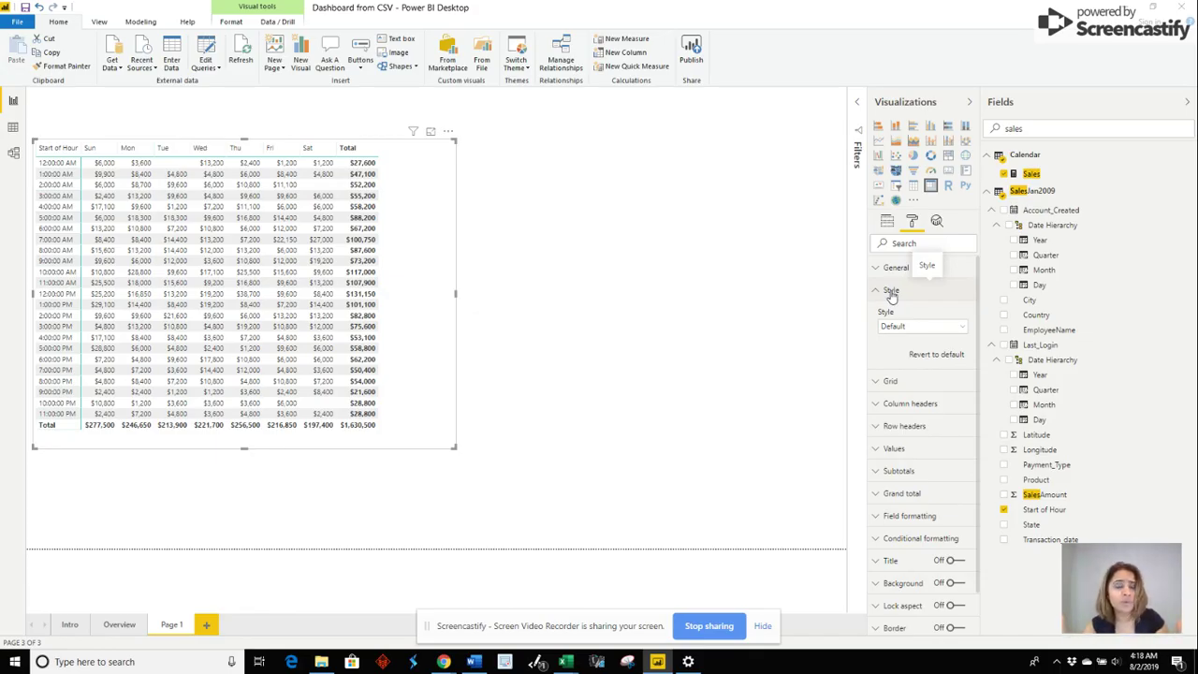
click(935, 327)
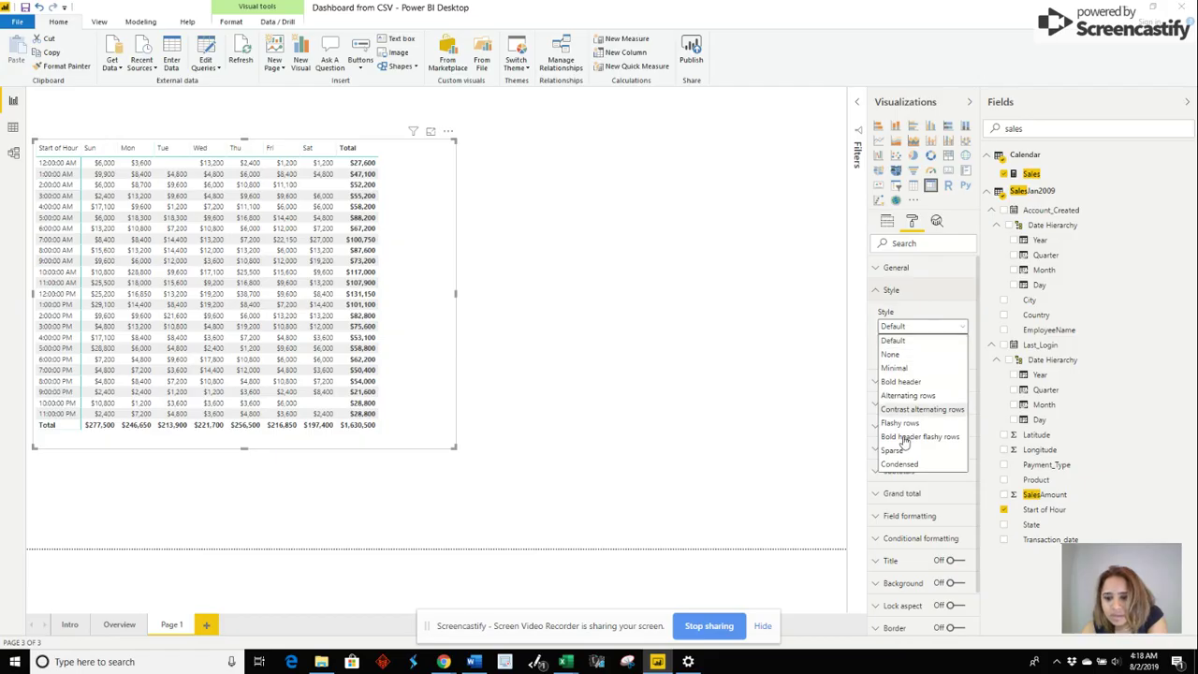
click(897, 268)
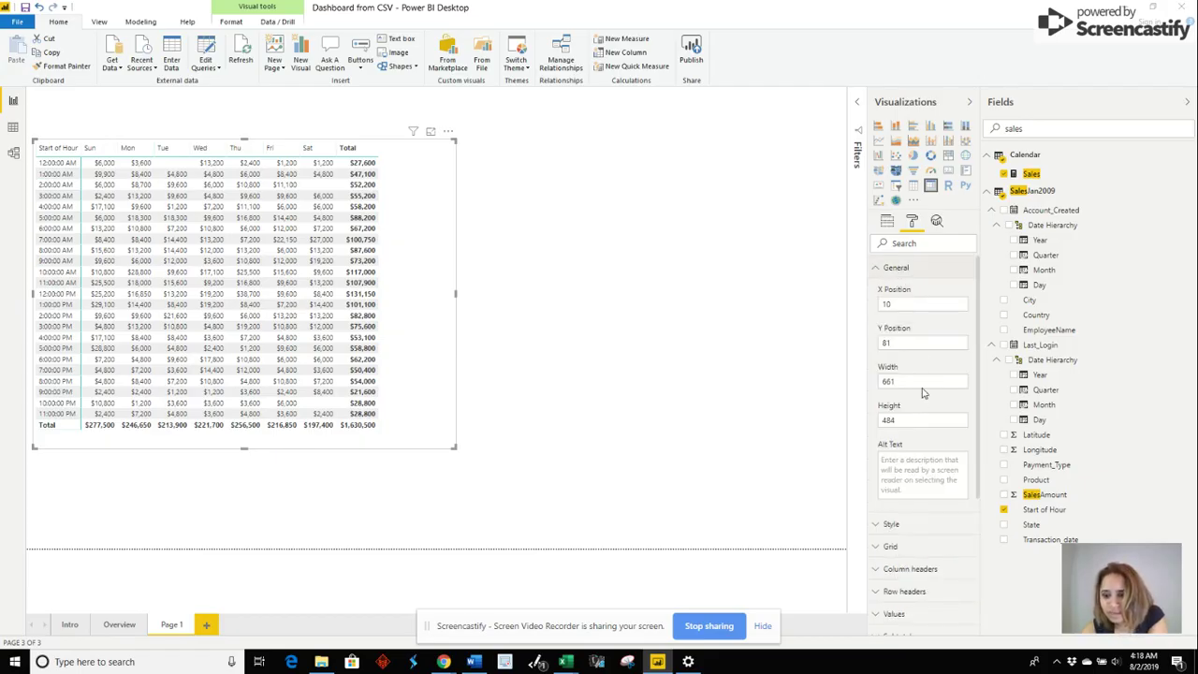
click(898, 270)
click(898, 270)
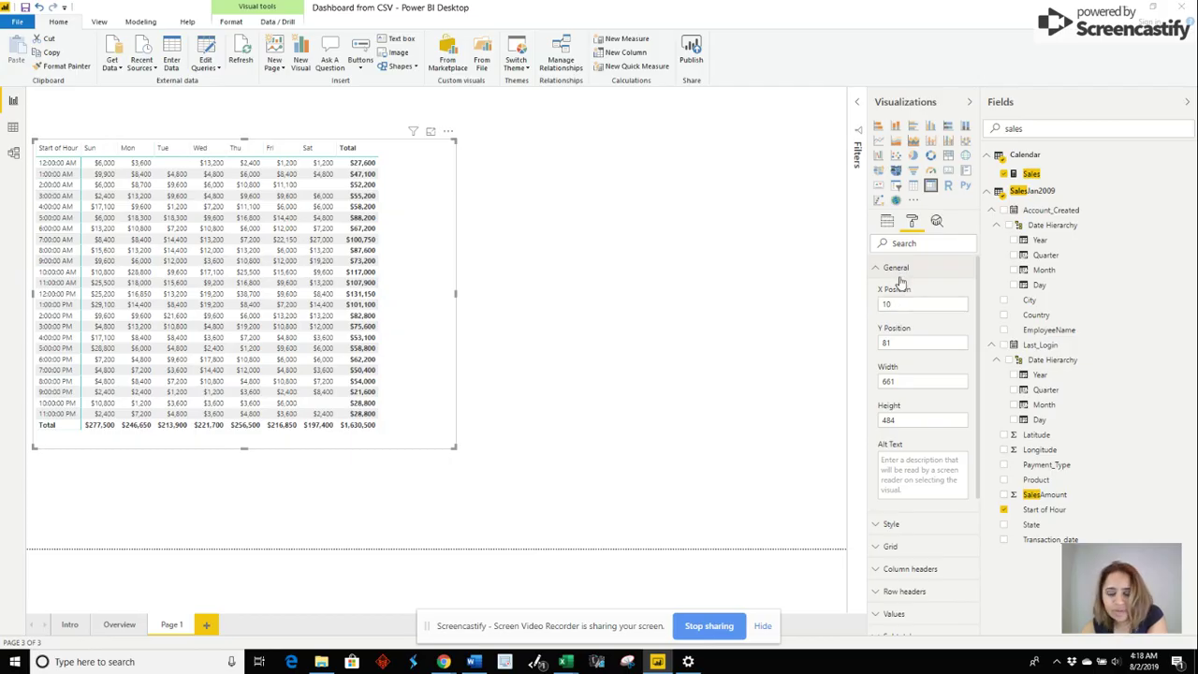
click(899, 276)
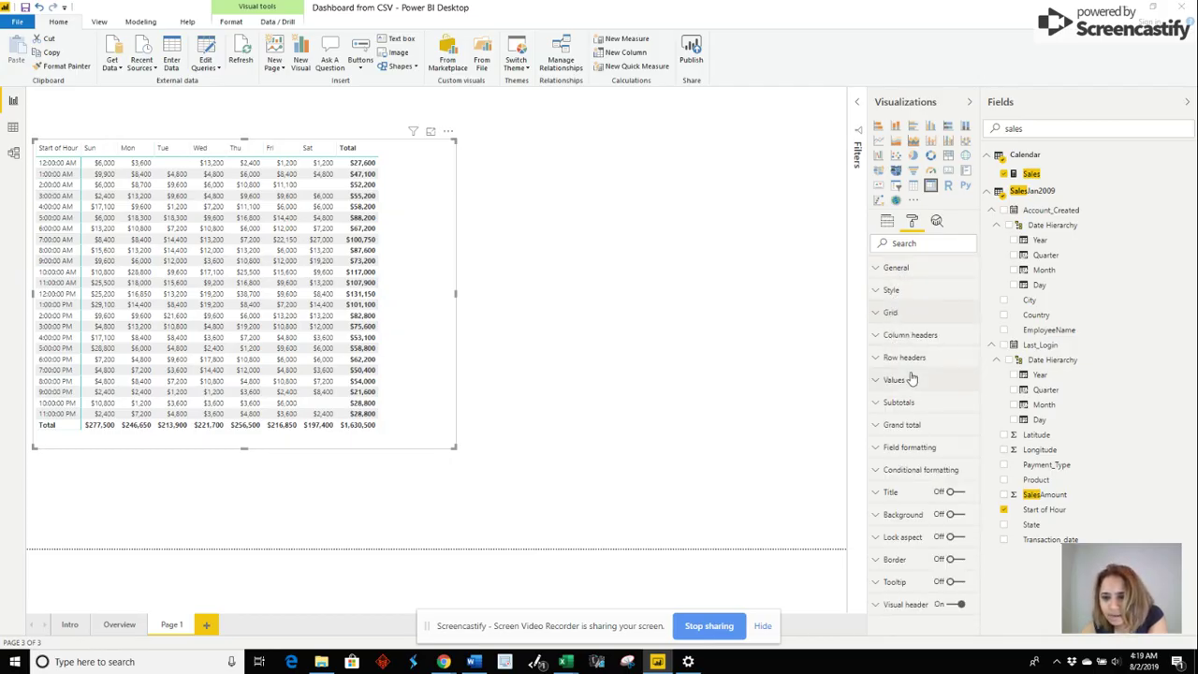
click(899, 291)
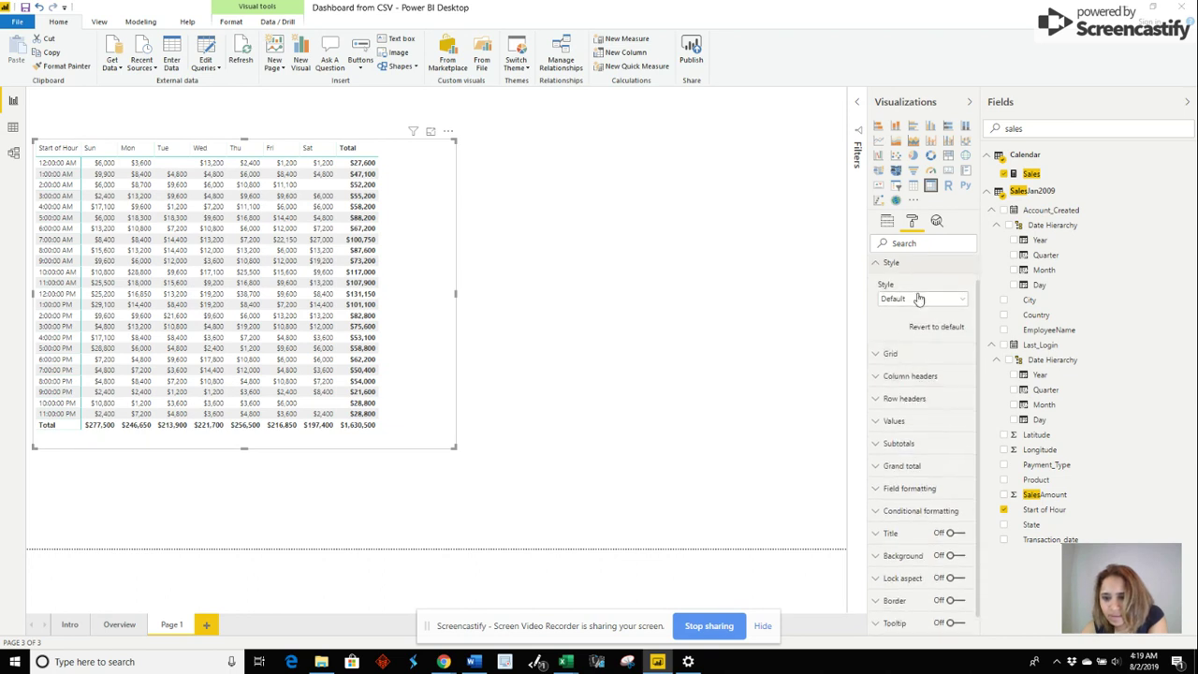
click(918, 298)
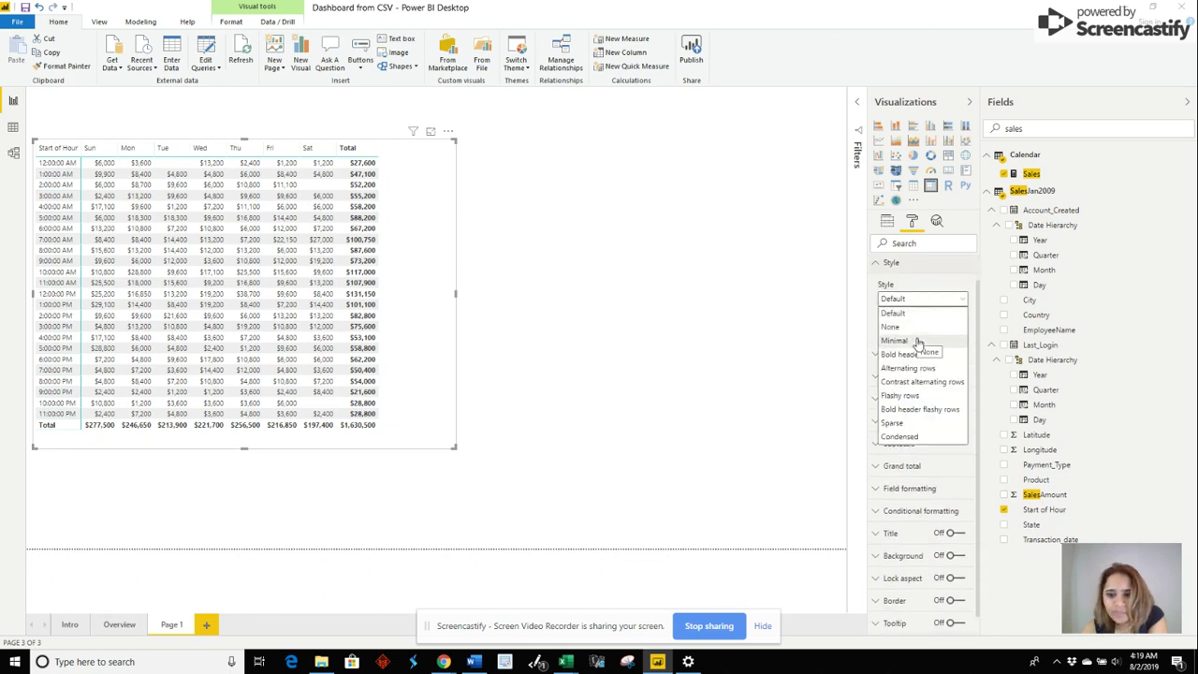
click(913, 341)
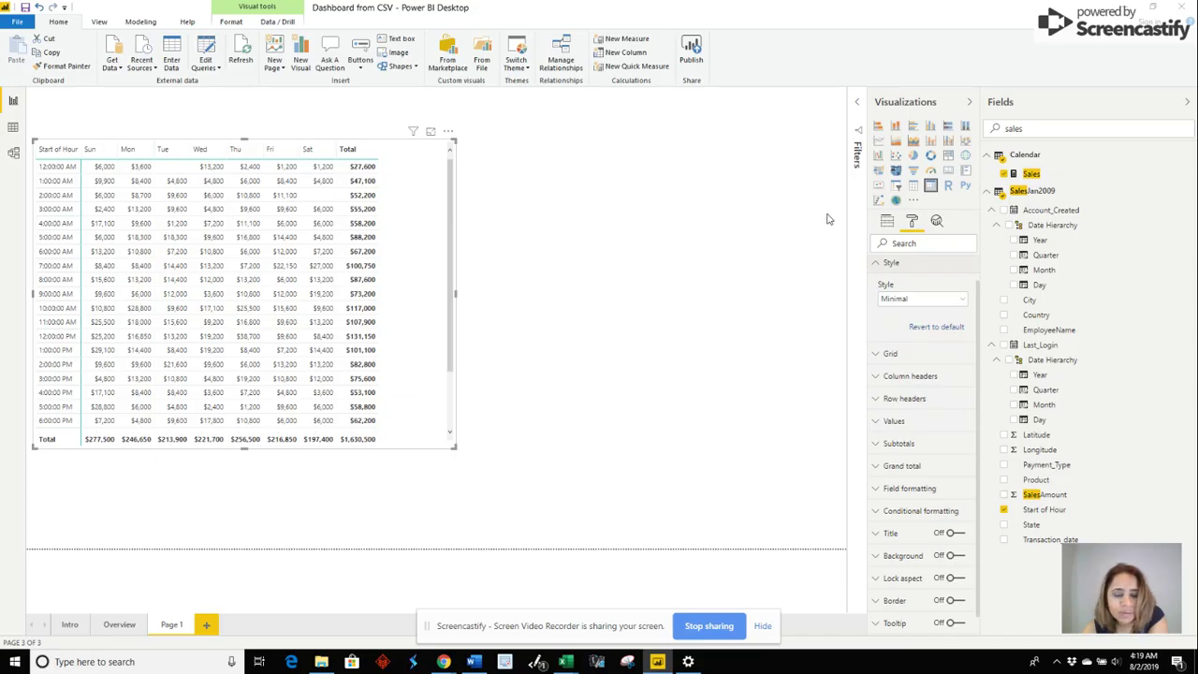
Raise the matrix text size to 12 pt and stretch the visual wider and taller.
click(893, 265)
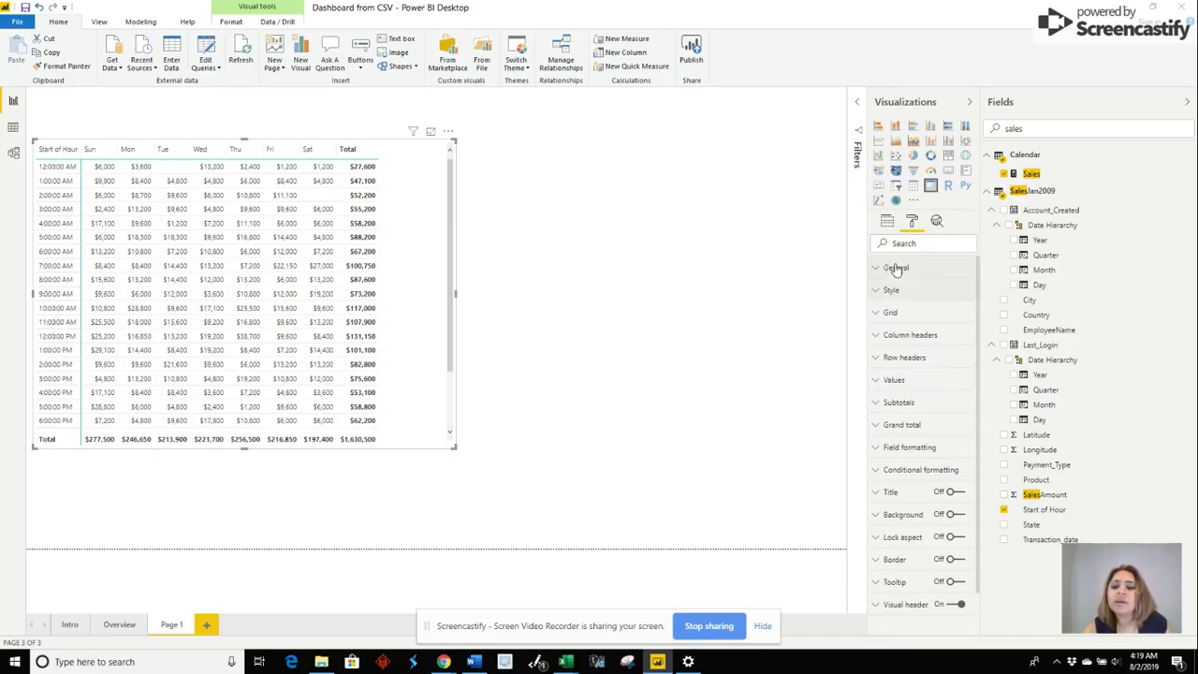
click(901, 311)
scroll(920, 418, down, 3)
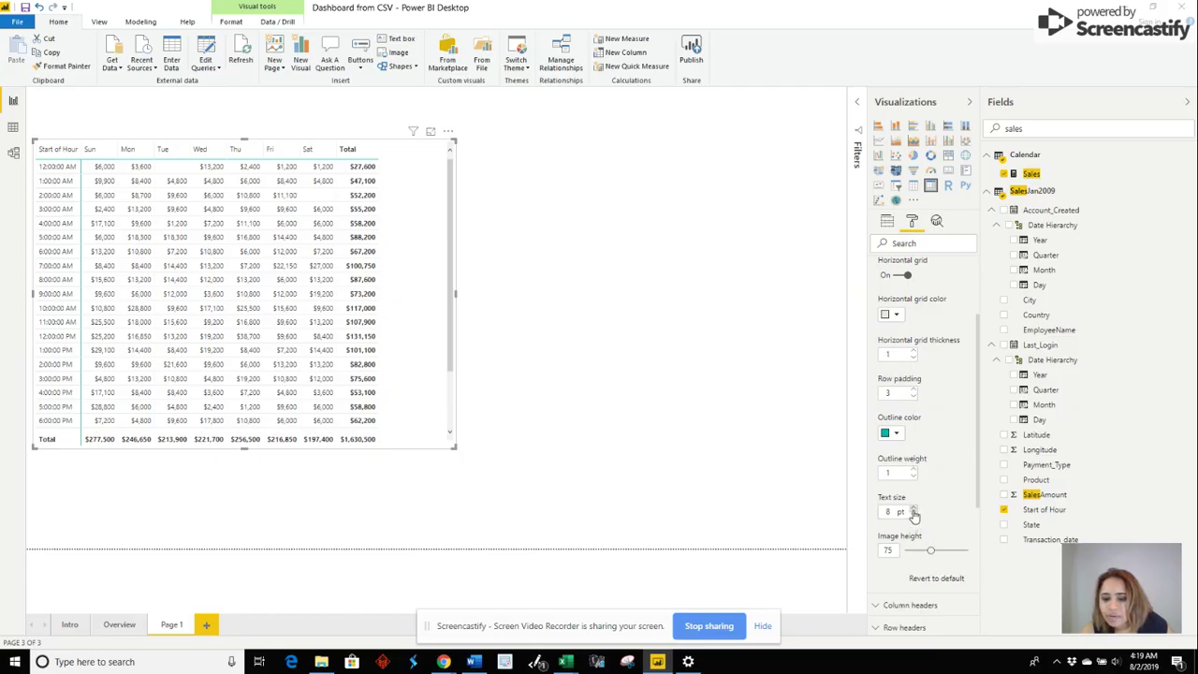
click(914, 513)
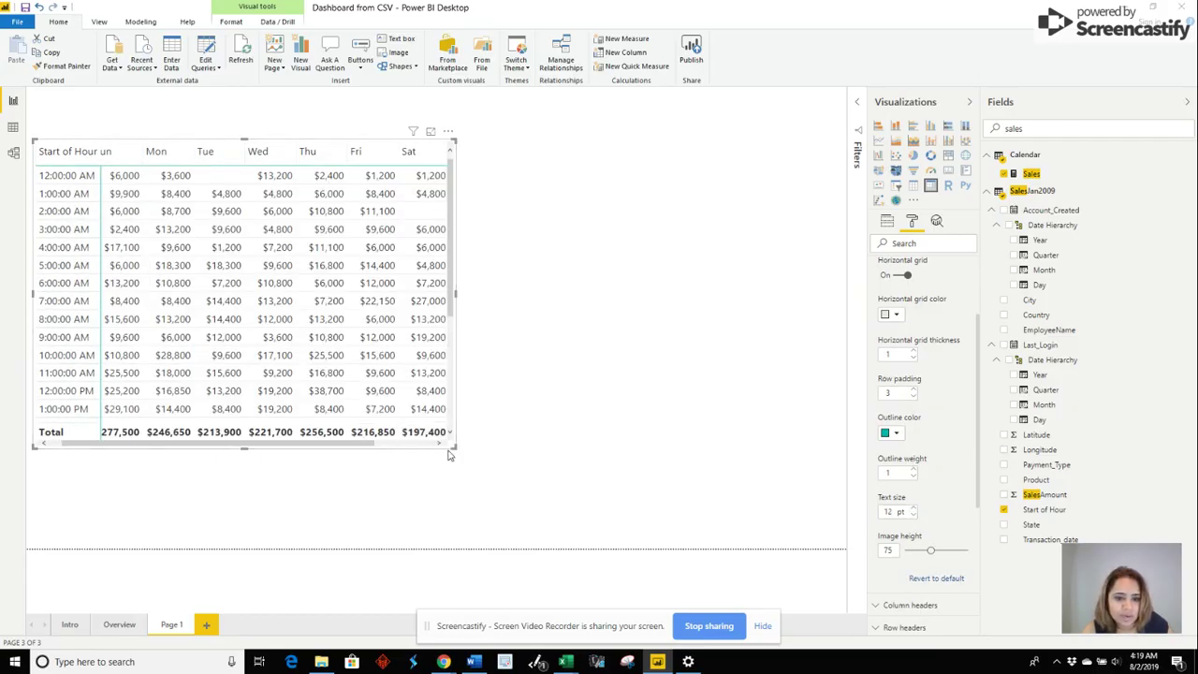
drag(454, 448, 559, 541)
click(561, 567)
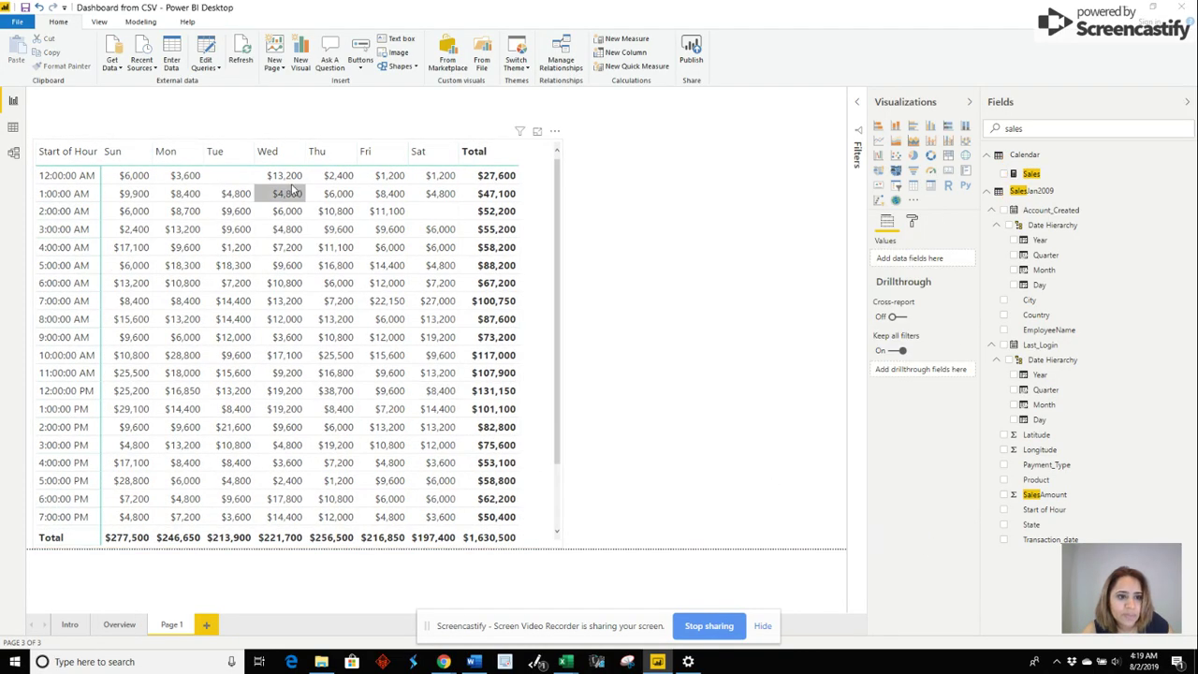
click(534, 152)
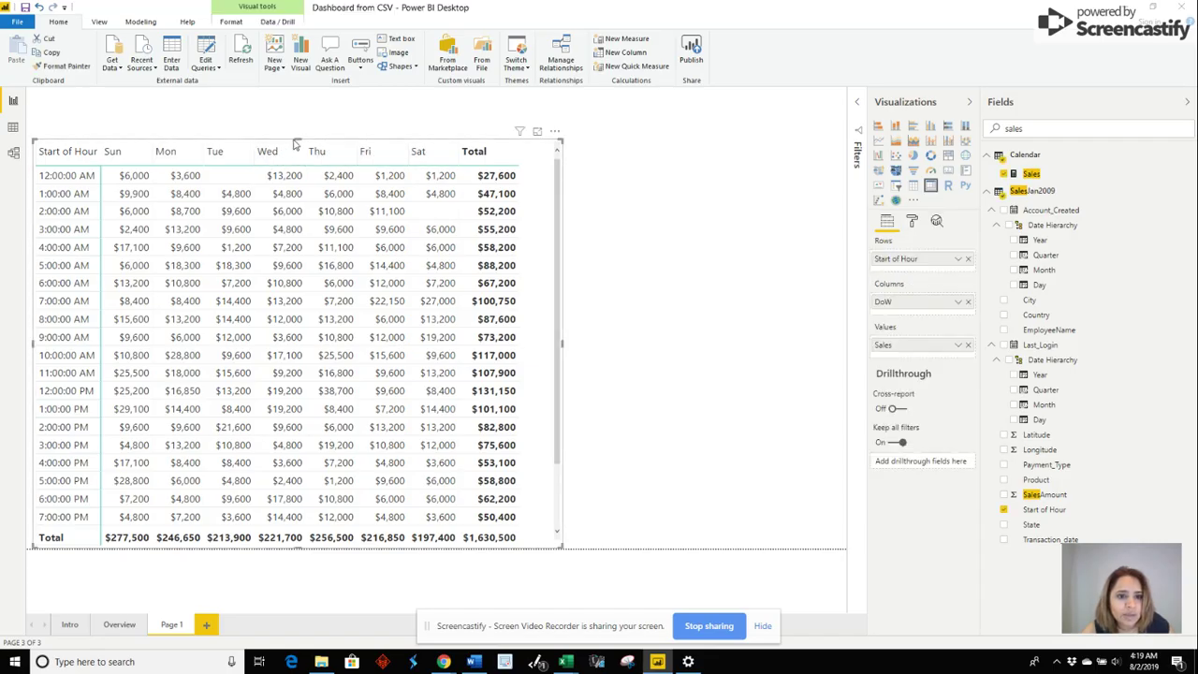
drag(296, 138, 297, 87)
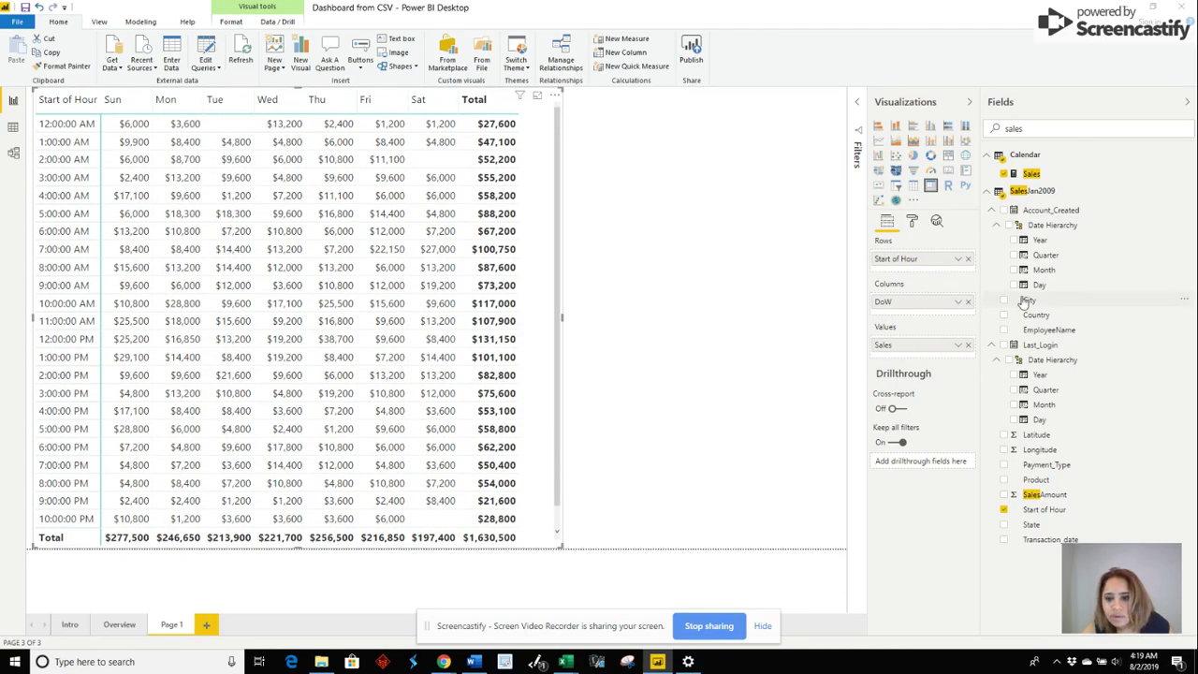
Reduce the grid text size to 10 pt so all 24 hours show, discarding the stray Q&A visual.
click(912, 222)
click(894, 312)
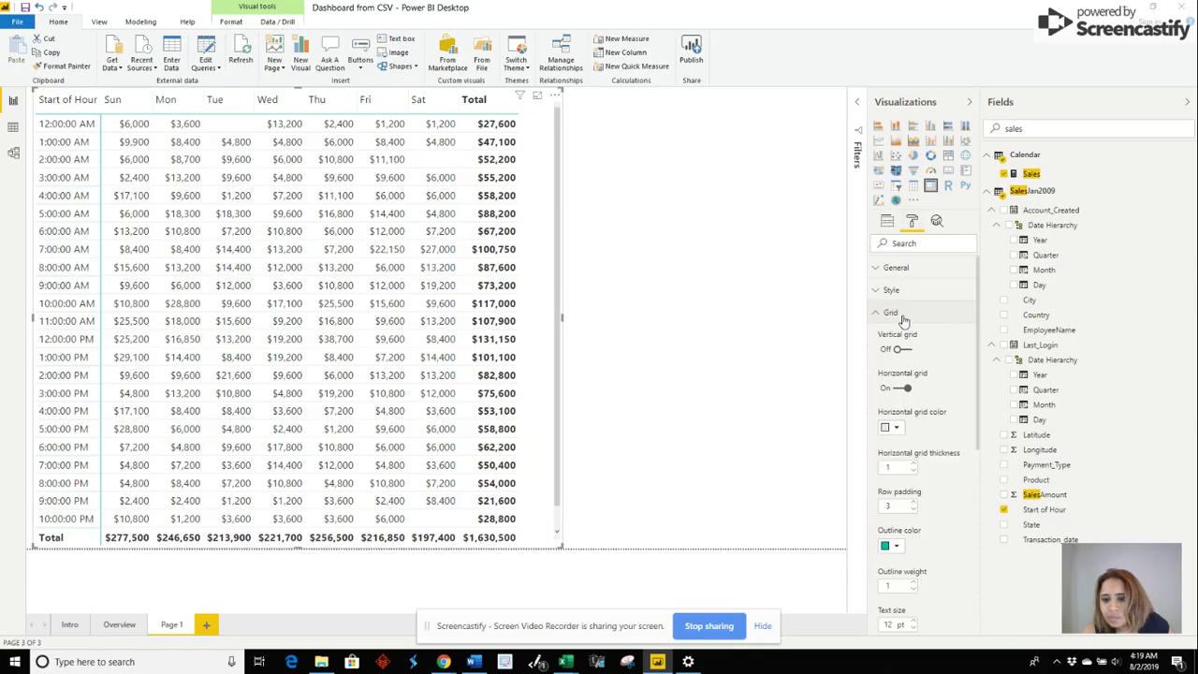
scroll(920, 464, down, 1)
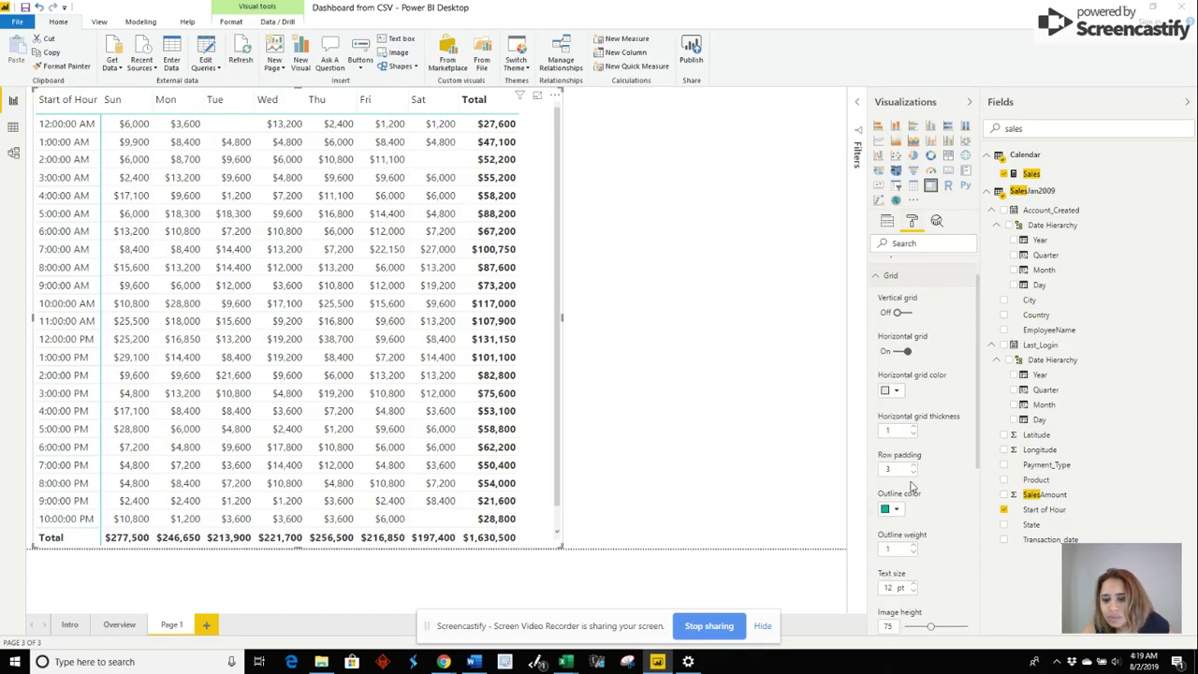
click(912, 590)
click(913, 590)
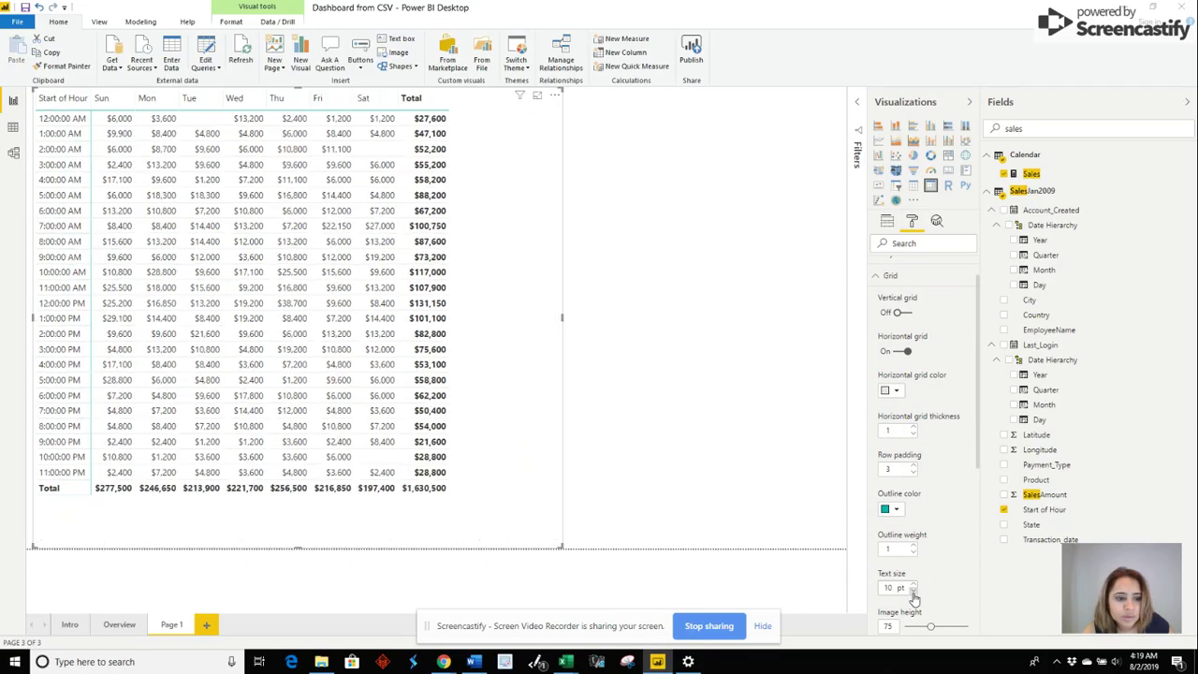
double_click(652, 299)
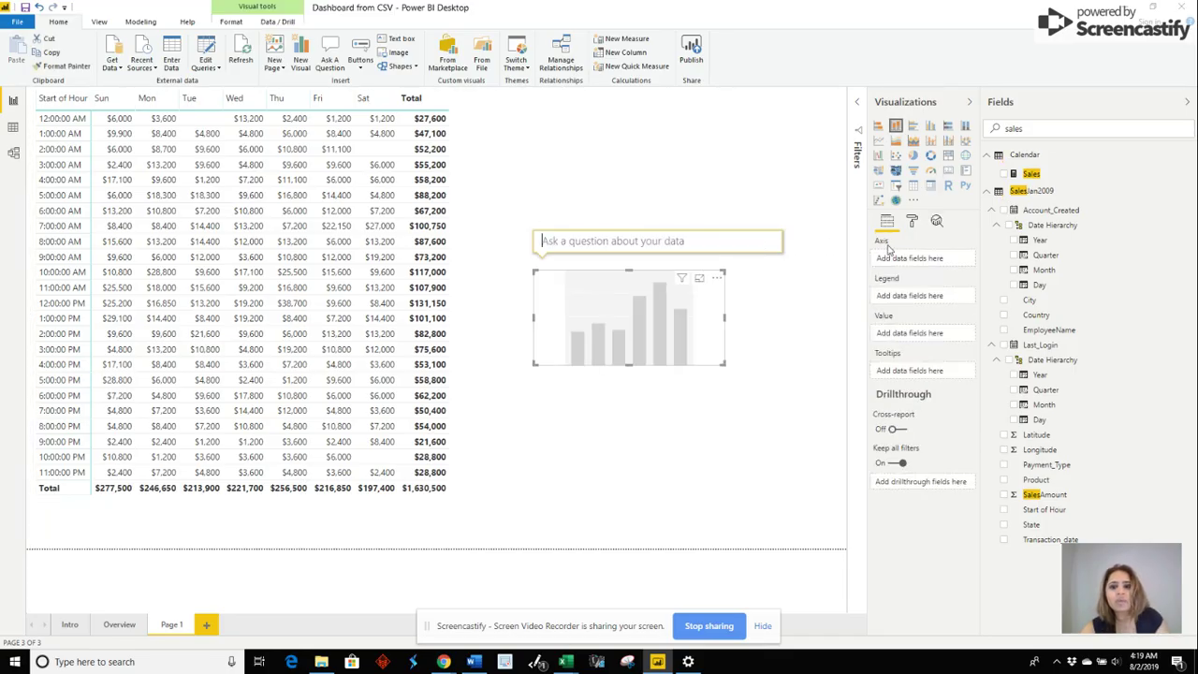
click(538, 190)
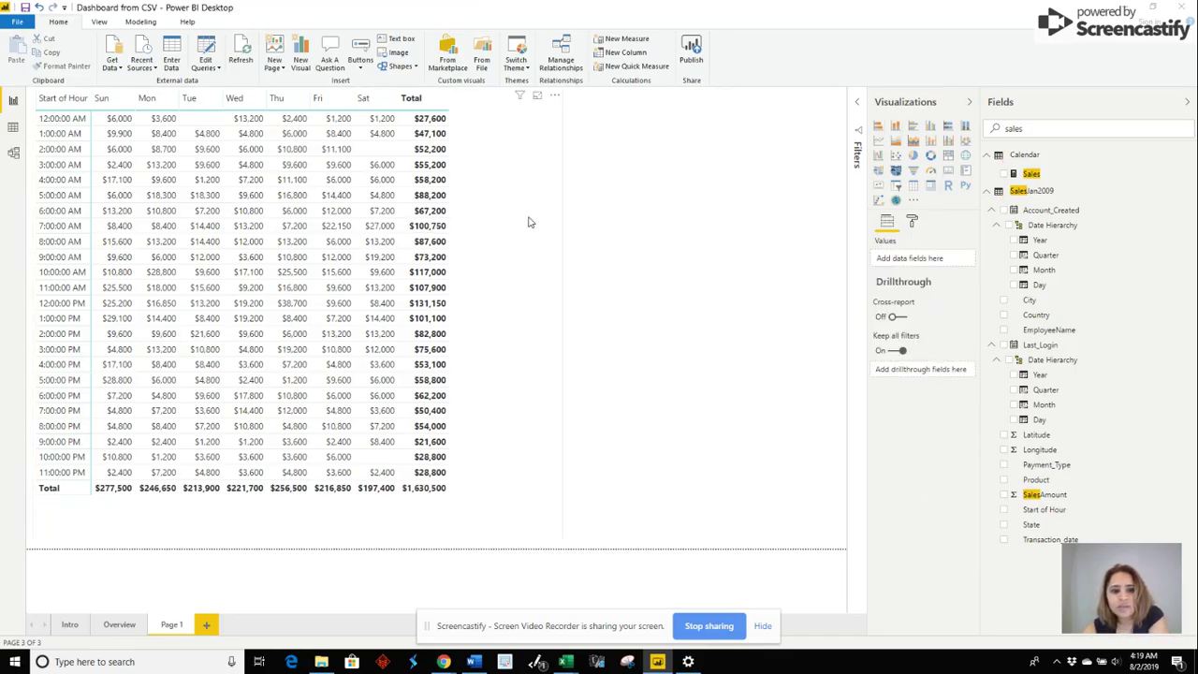
click(528, 222)
Turn on Sales-based background and font color conditional formatting, then bring up background Advanced controls.
click(911, 221)
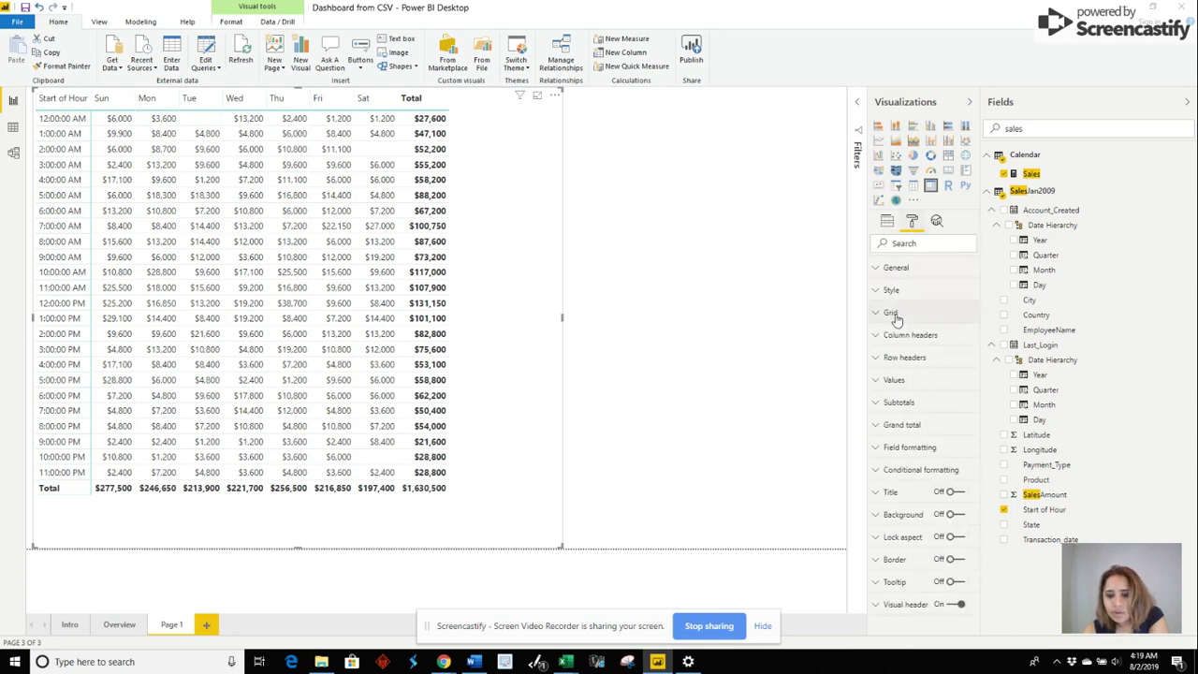
click(910, 471)
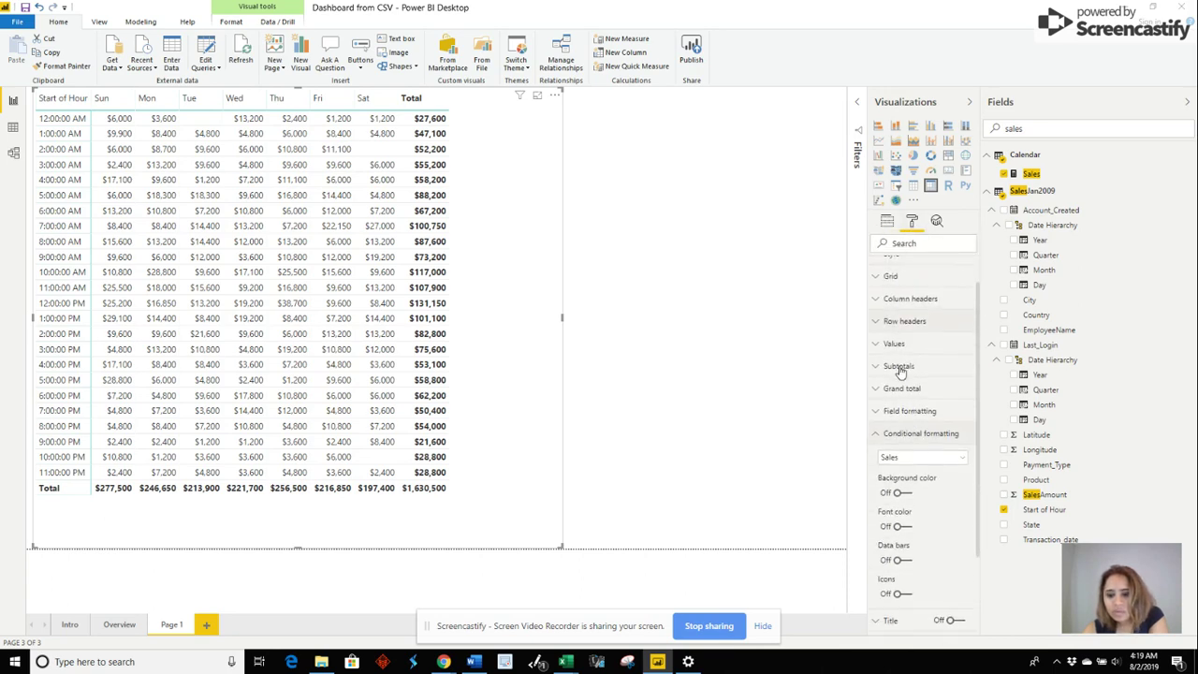
click(900, 385)
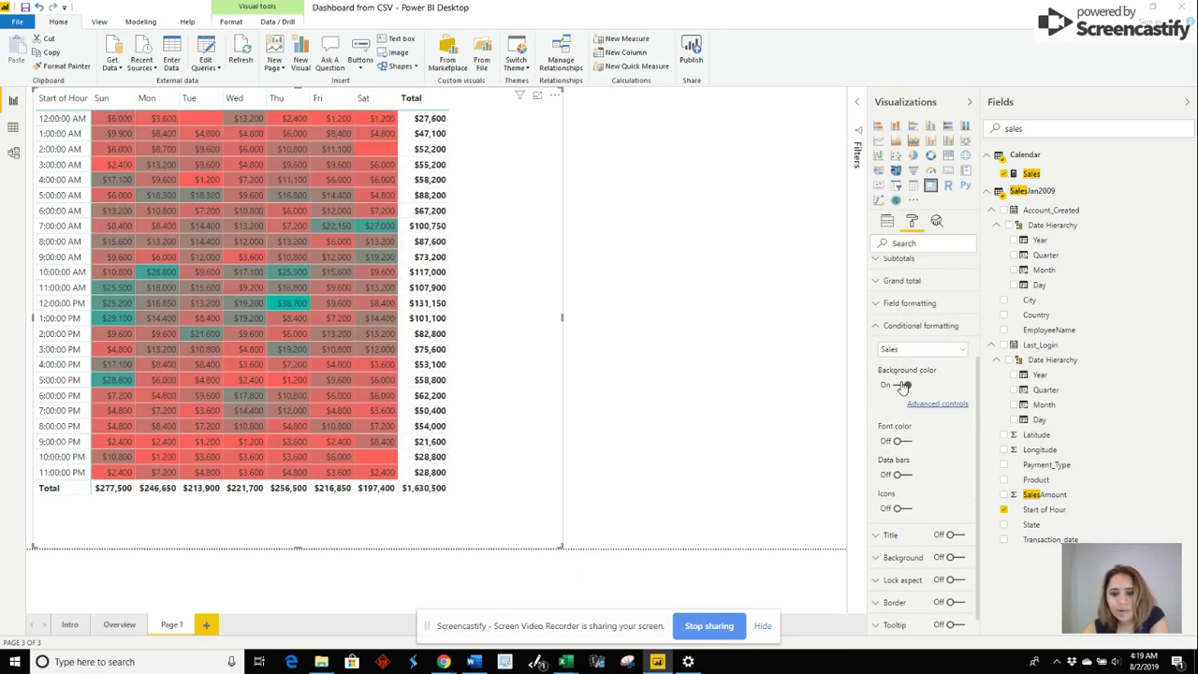
click(900, 441)
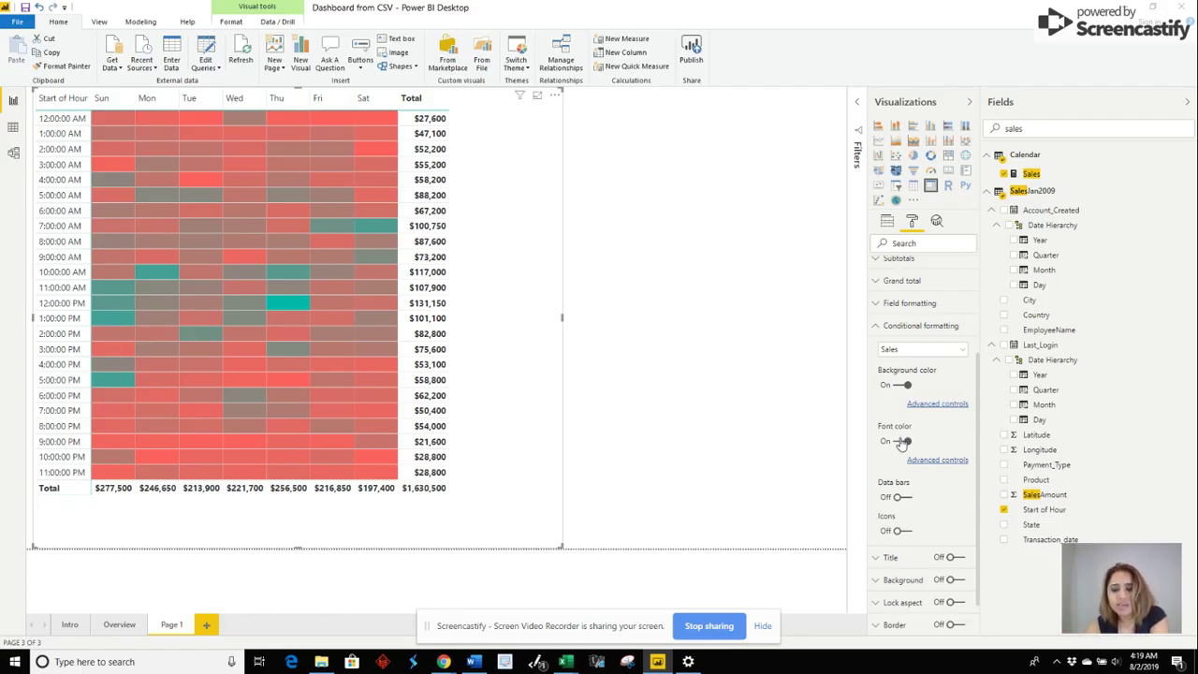
click(937, 403)
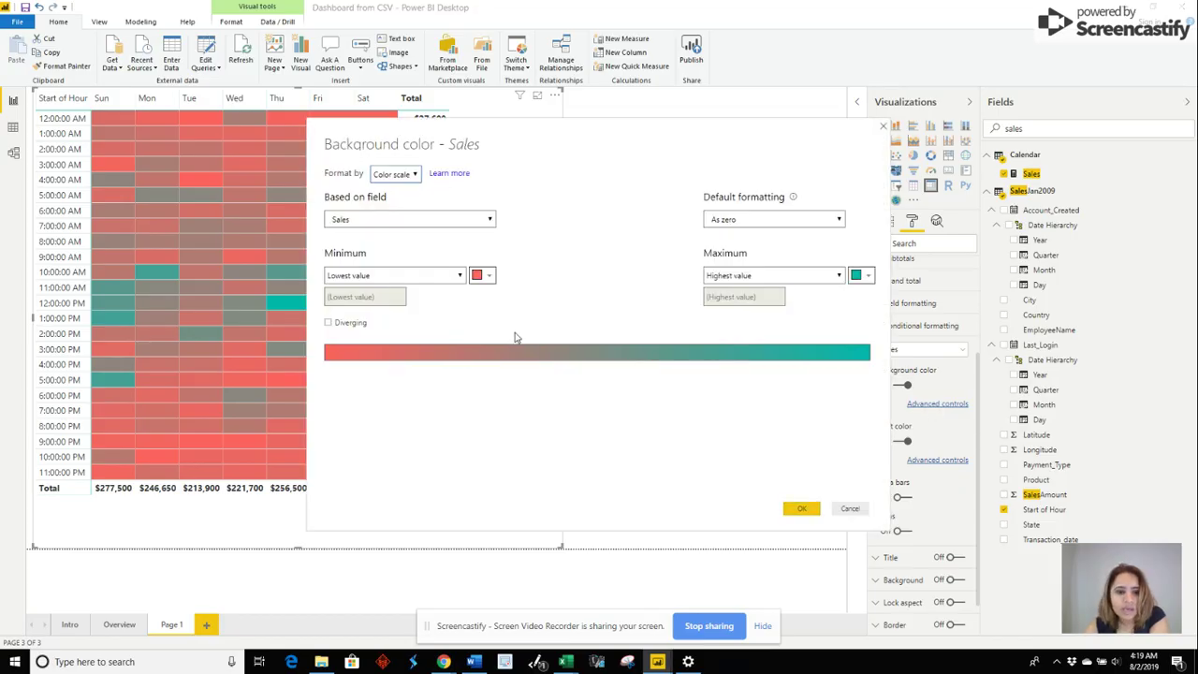
Set the background colour scale from light teal (minimum) to dark teal (maximum).
click(487, 277)
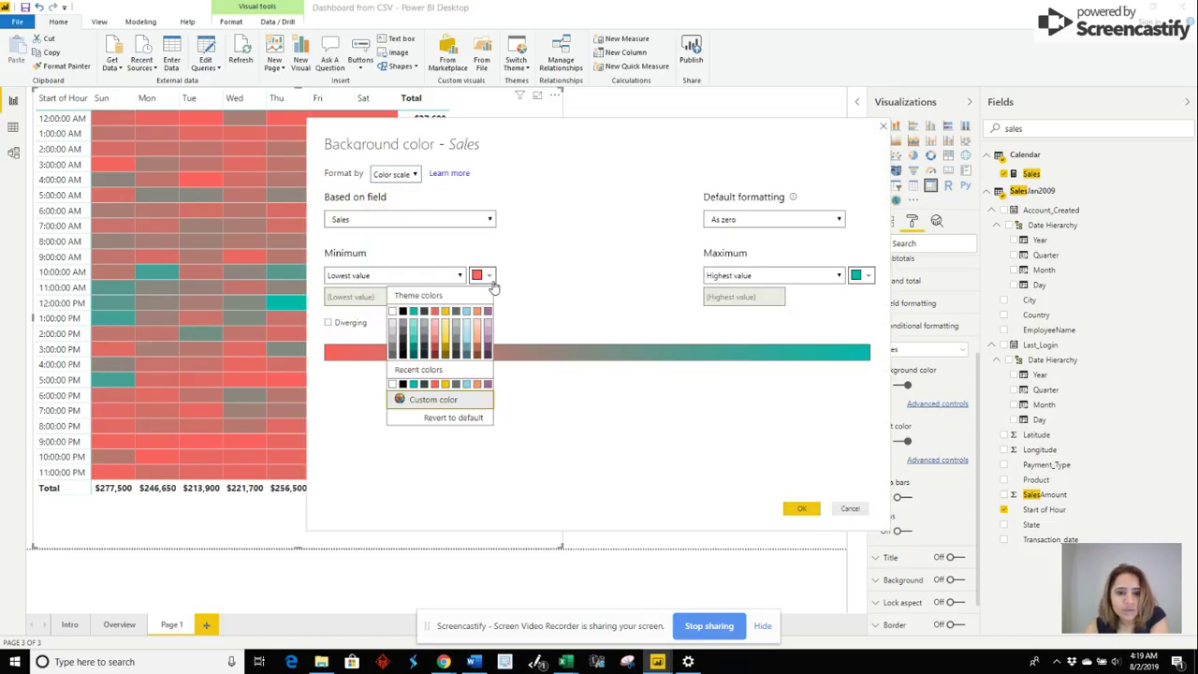
click(466, 325)
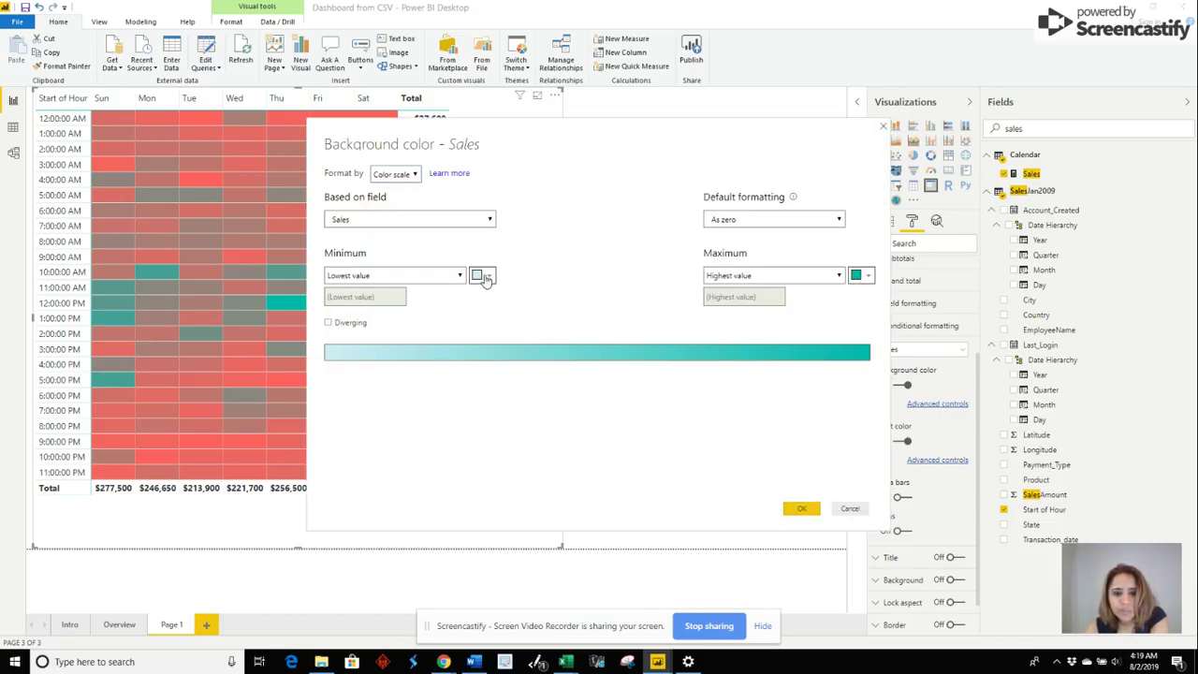
click(477, 275)
click(416, 327)
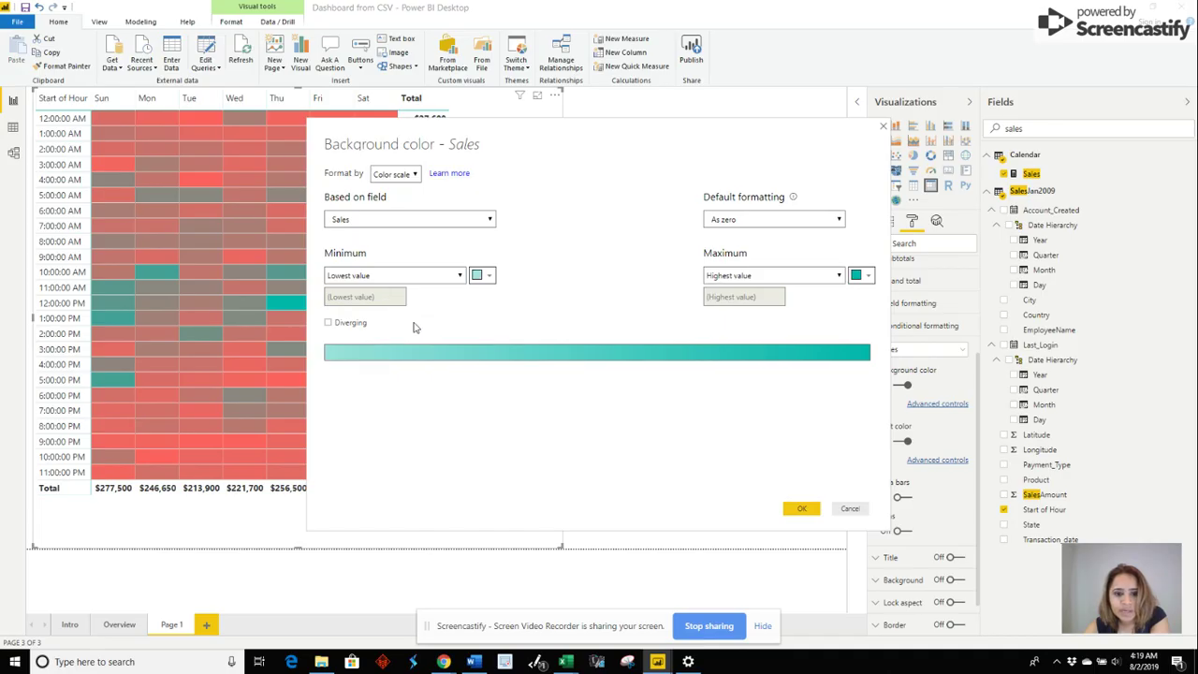
click(859, 276)
click(795, 360)
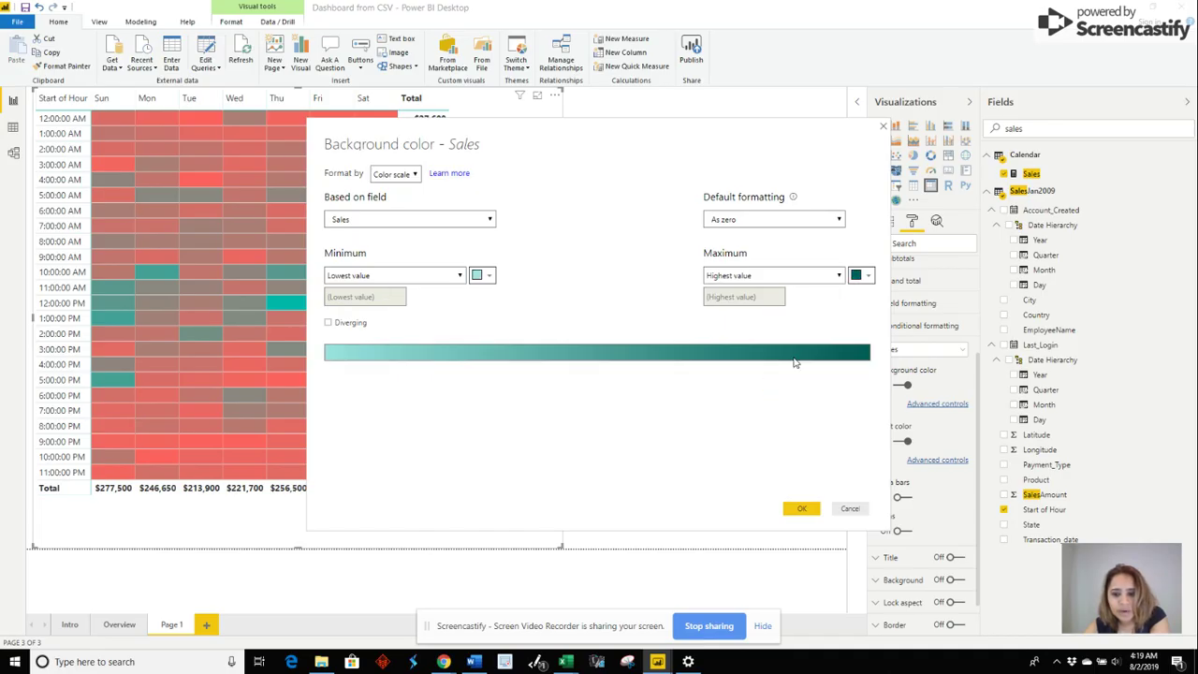
click(801, 508)
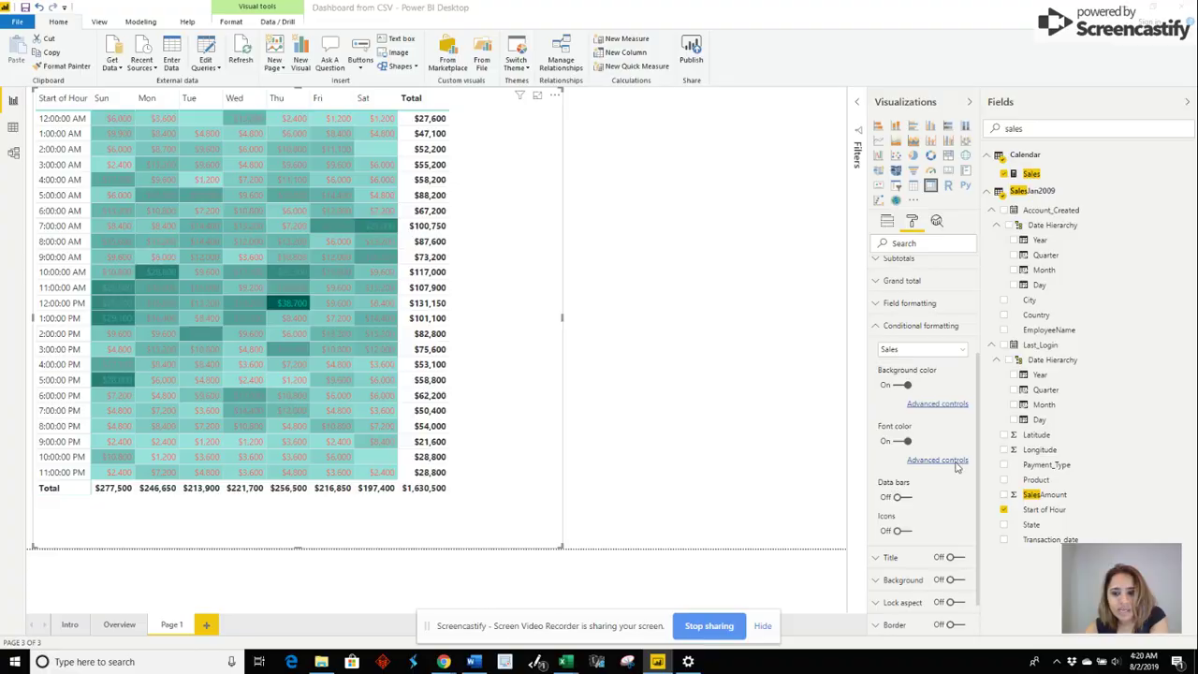
Set the font colour scale to the same light-teal minimum and dark-teal maximum.
click(936, 459)
click(487, 275)
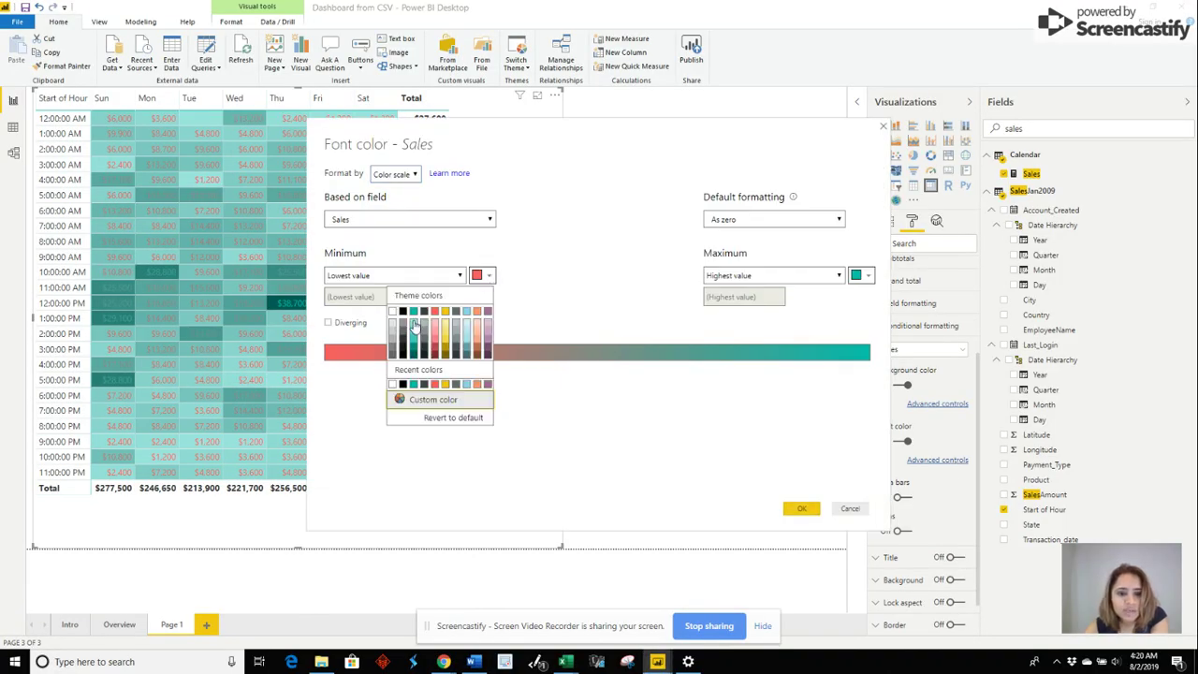
click(414, 324)
click(862, 276)
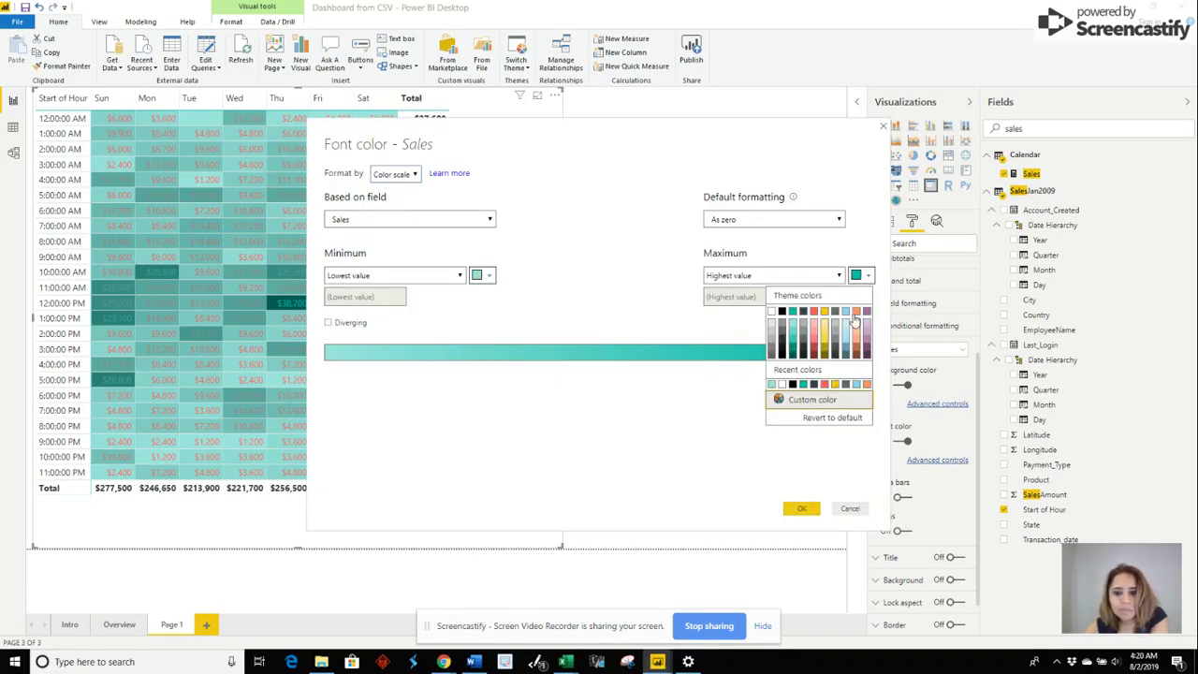
click(793, 357)
click(803, 507)
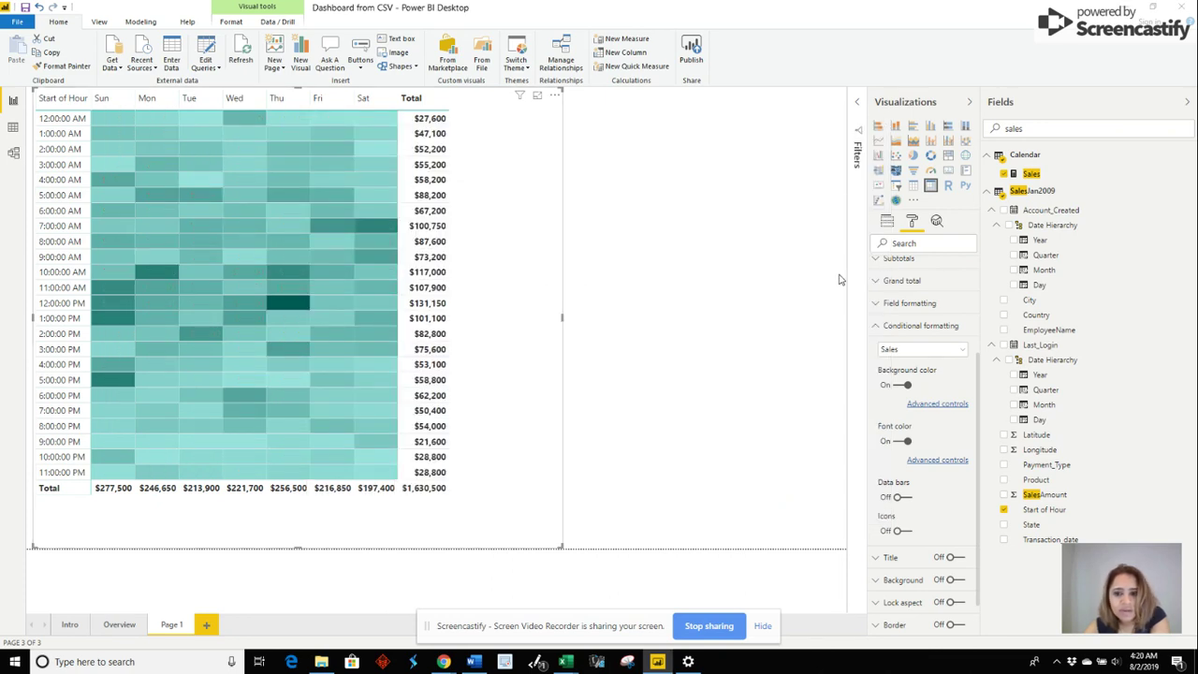
Switch off row and column subtotals, then drag the matrix's top edge lower.
click(922, 325)
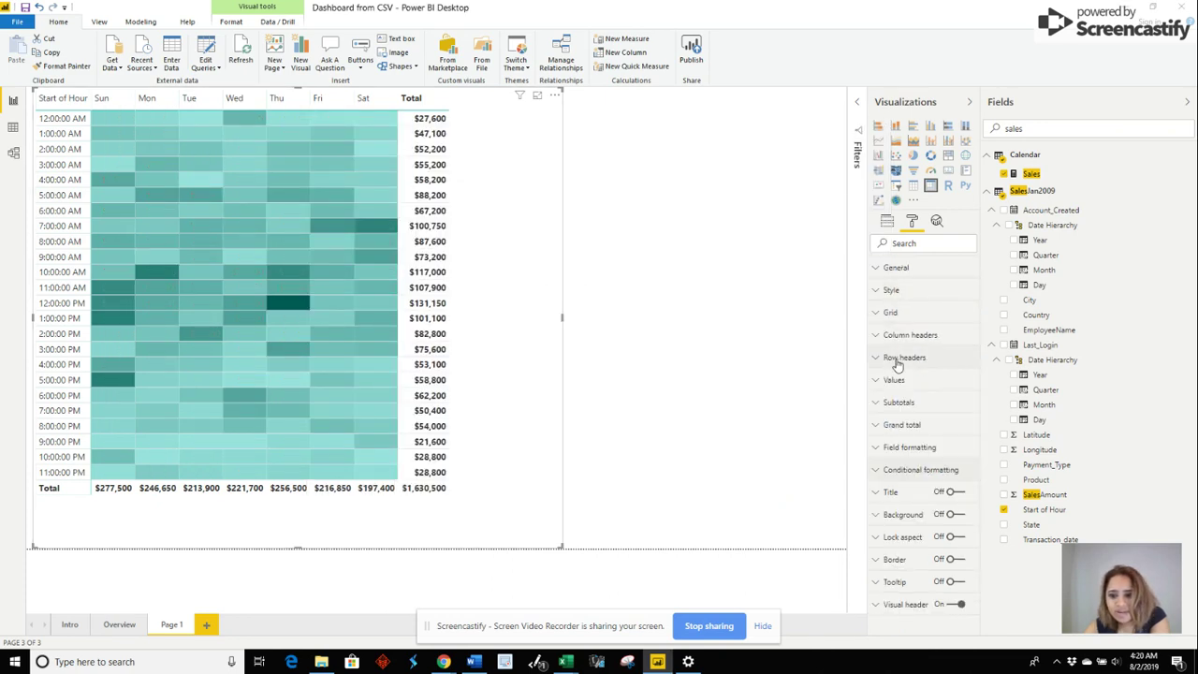
click(913, 402)
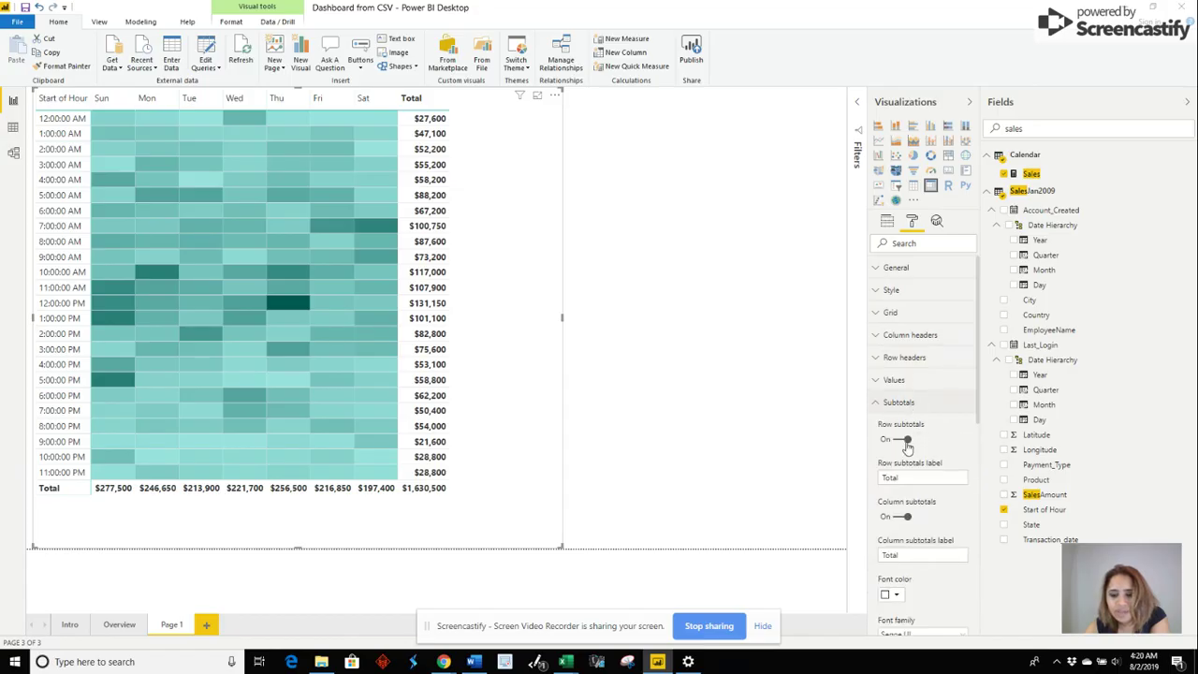
click(903, 439)
click(900, 480)
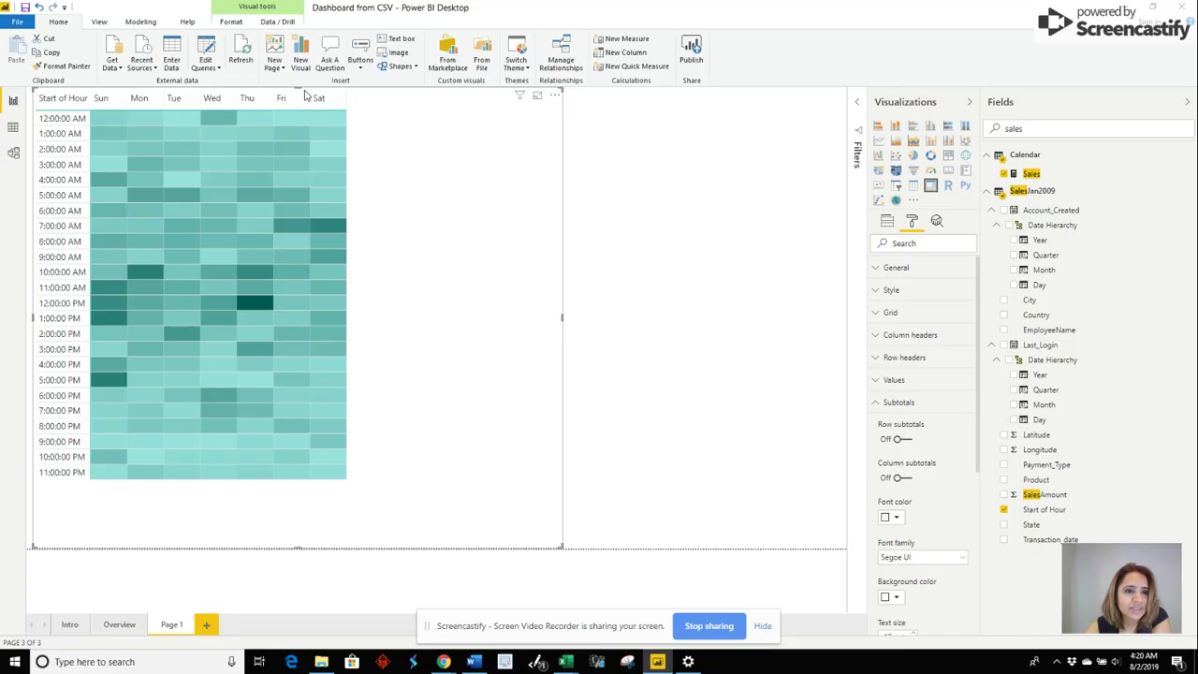
drag(302, 90, 308, 144)
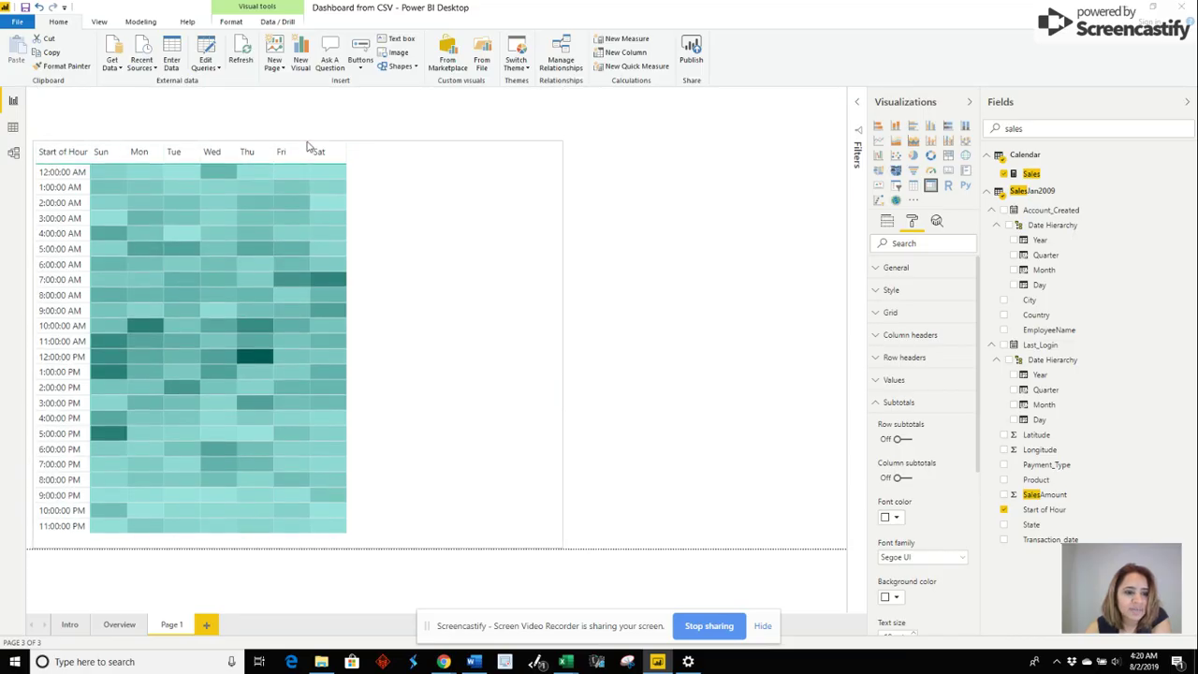